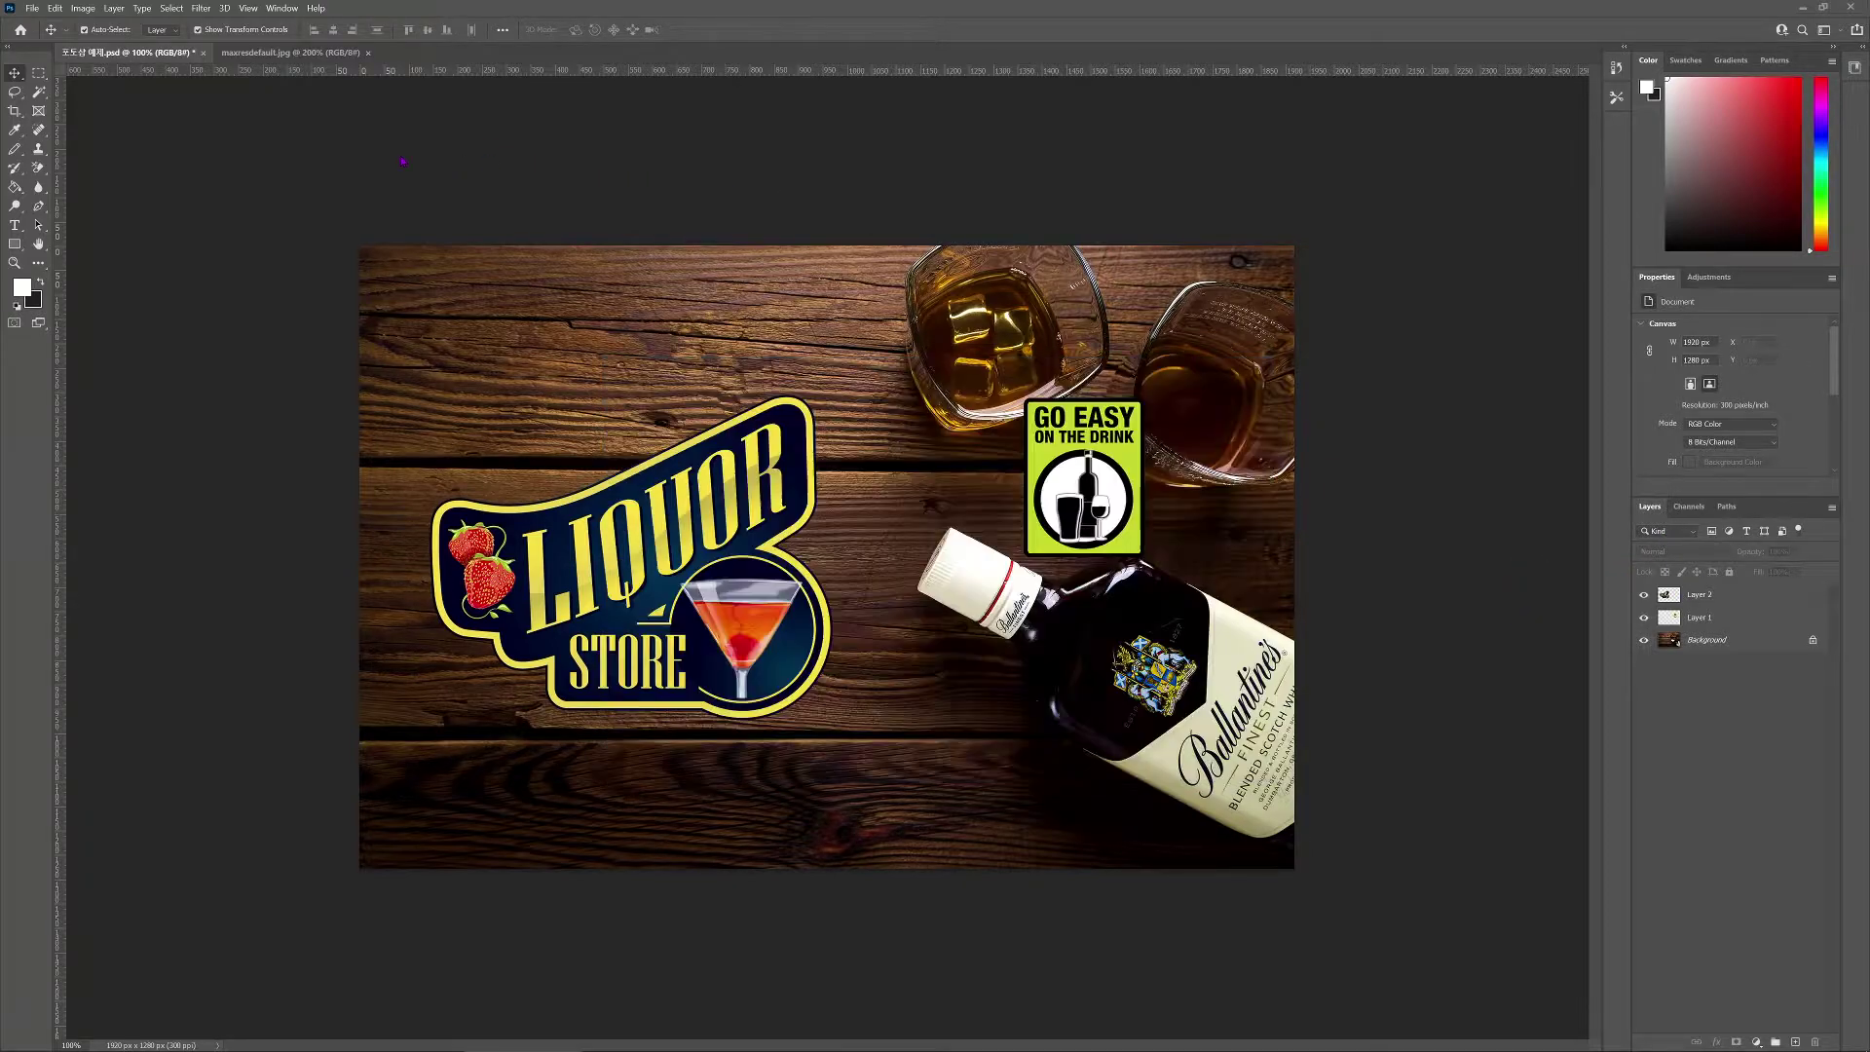
View the maxresdefault.jpg document with the dress-up characters and return to the liquor store example document
click(290, 52)
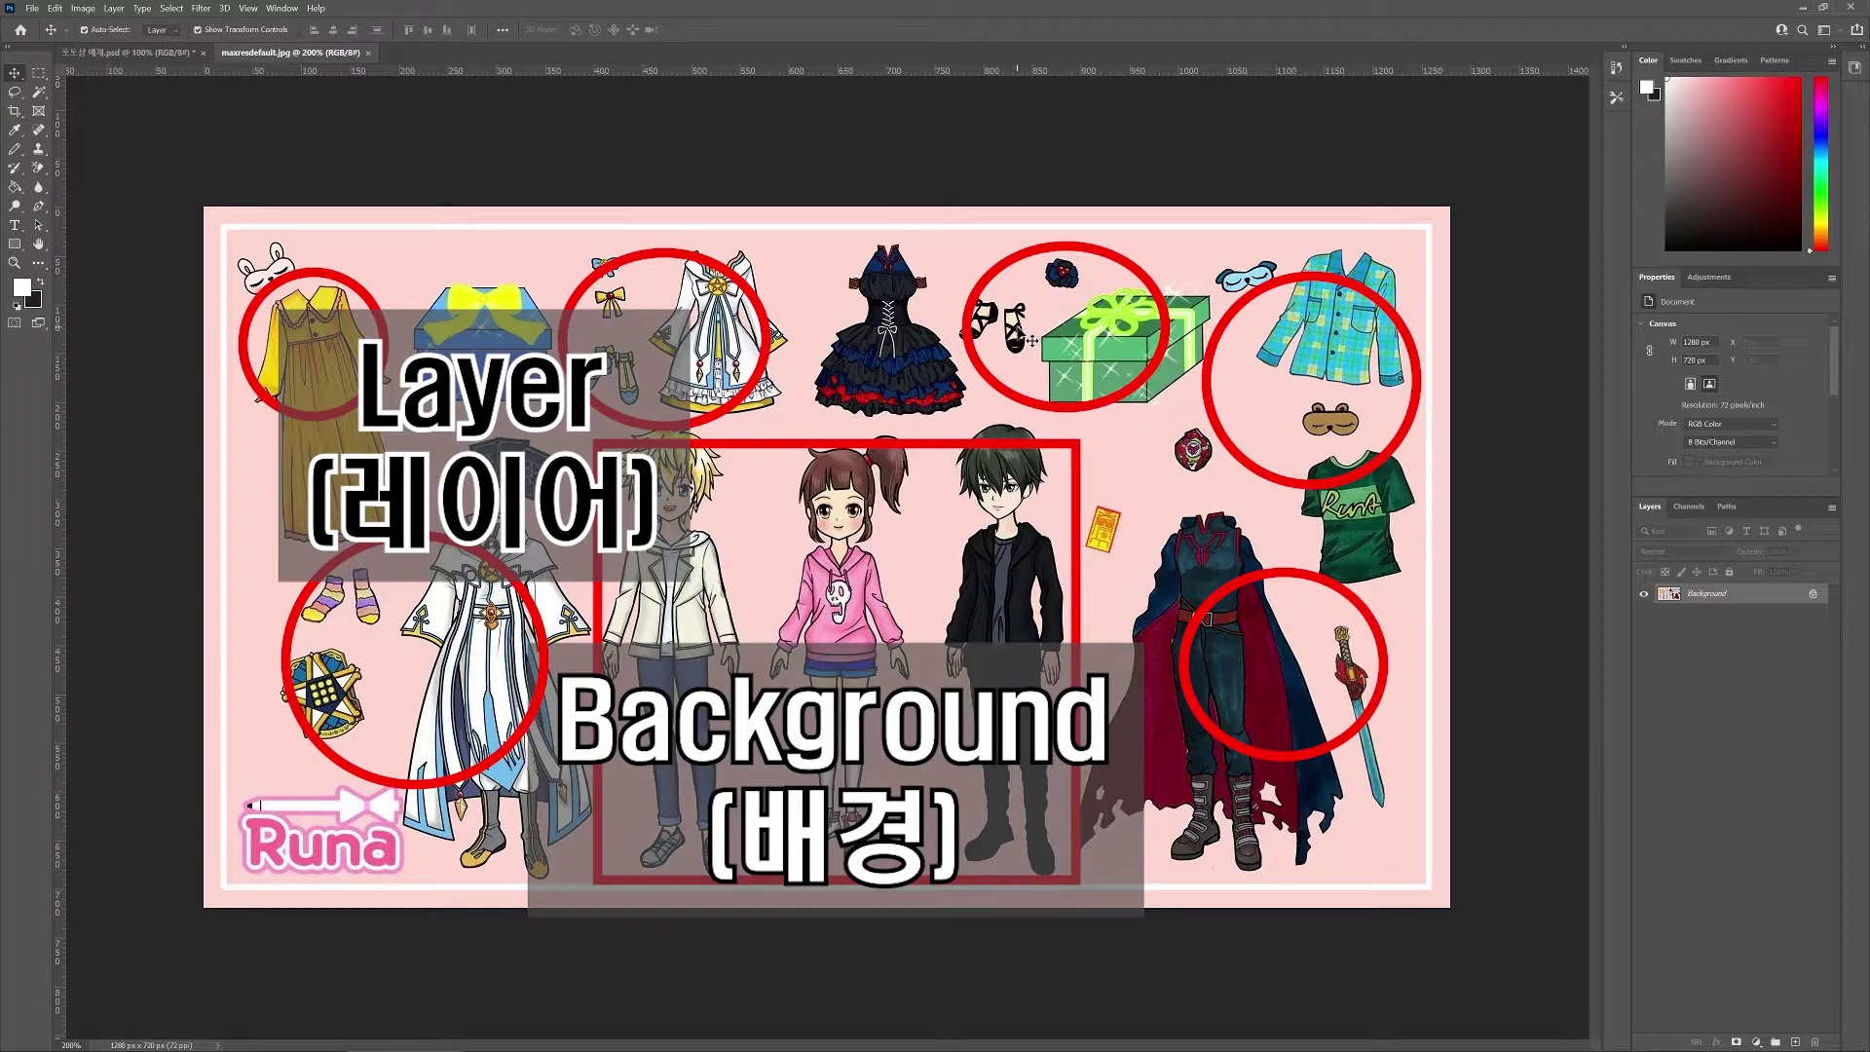
click(133, 54)
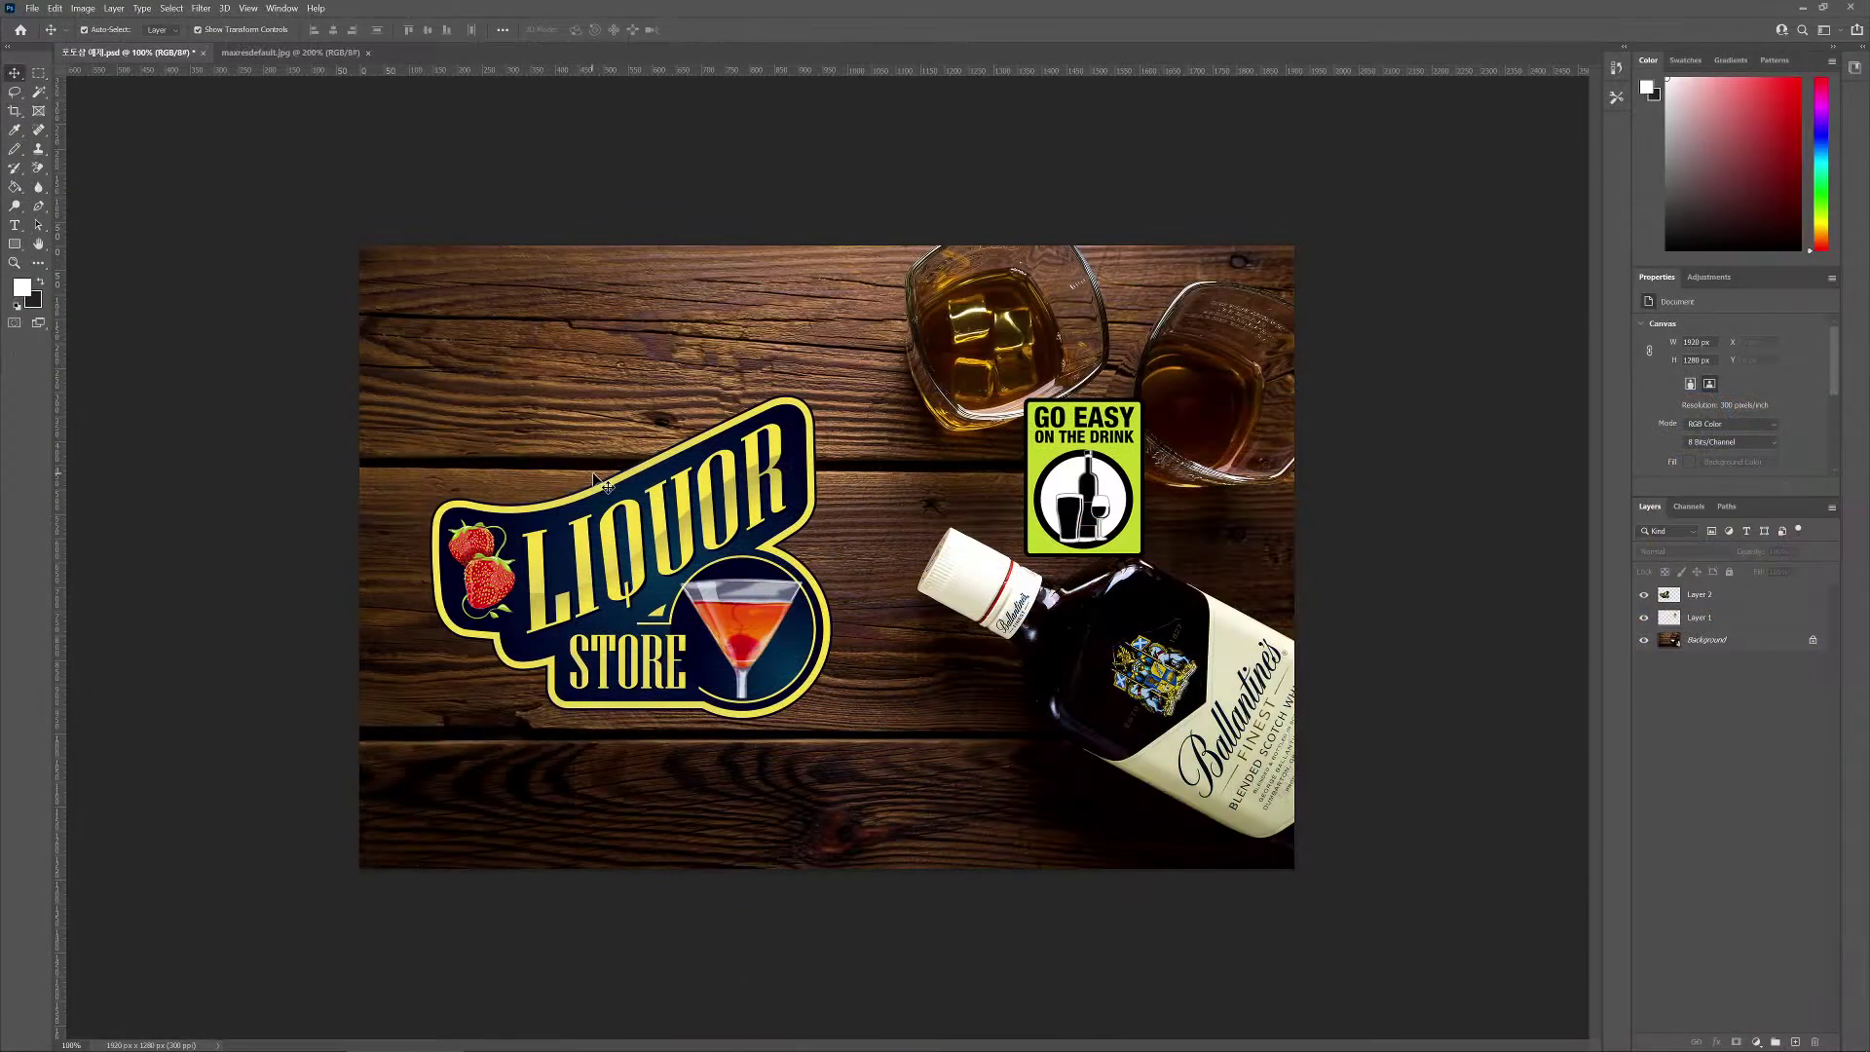
Move the LIQUOR STORE sign slightly up and left, and the GO EASY sign next to the bottle cap, auto-selecting each layer on the canvas
drag(946, 764, 1027, 616)
drag(643, 386, 649, 438)
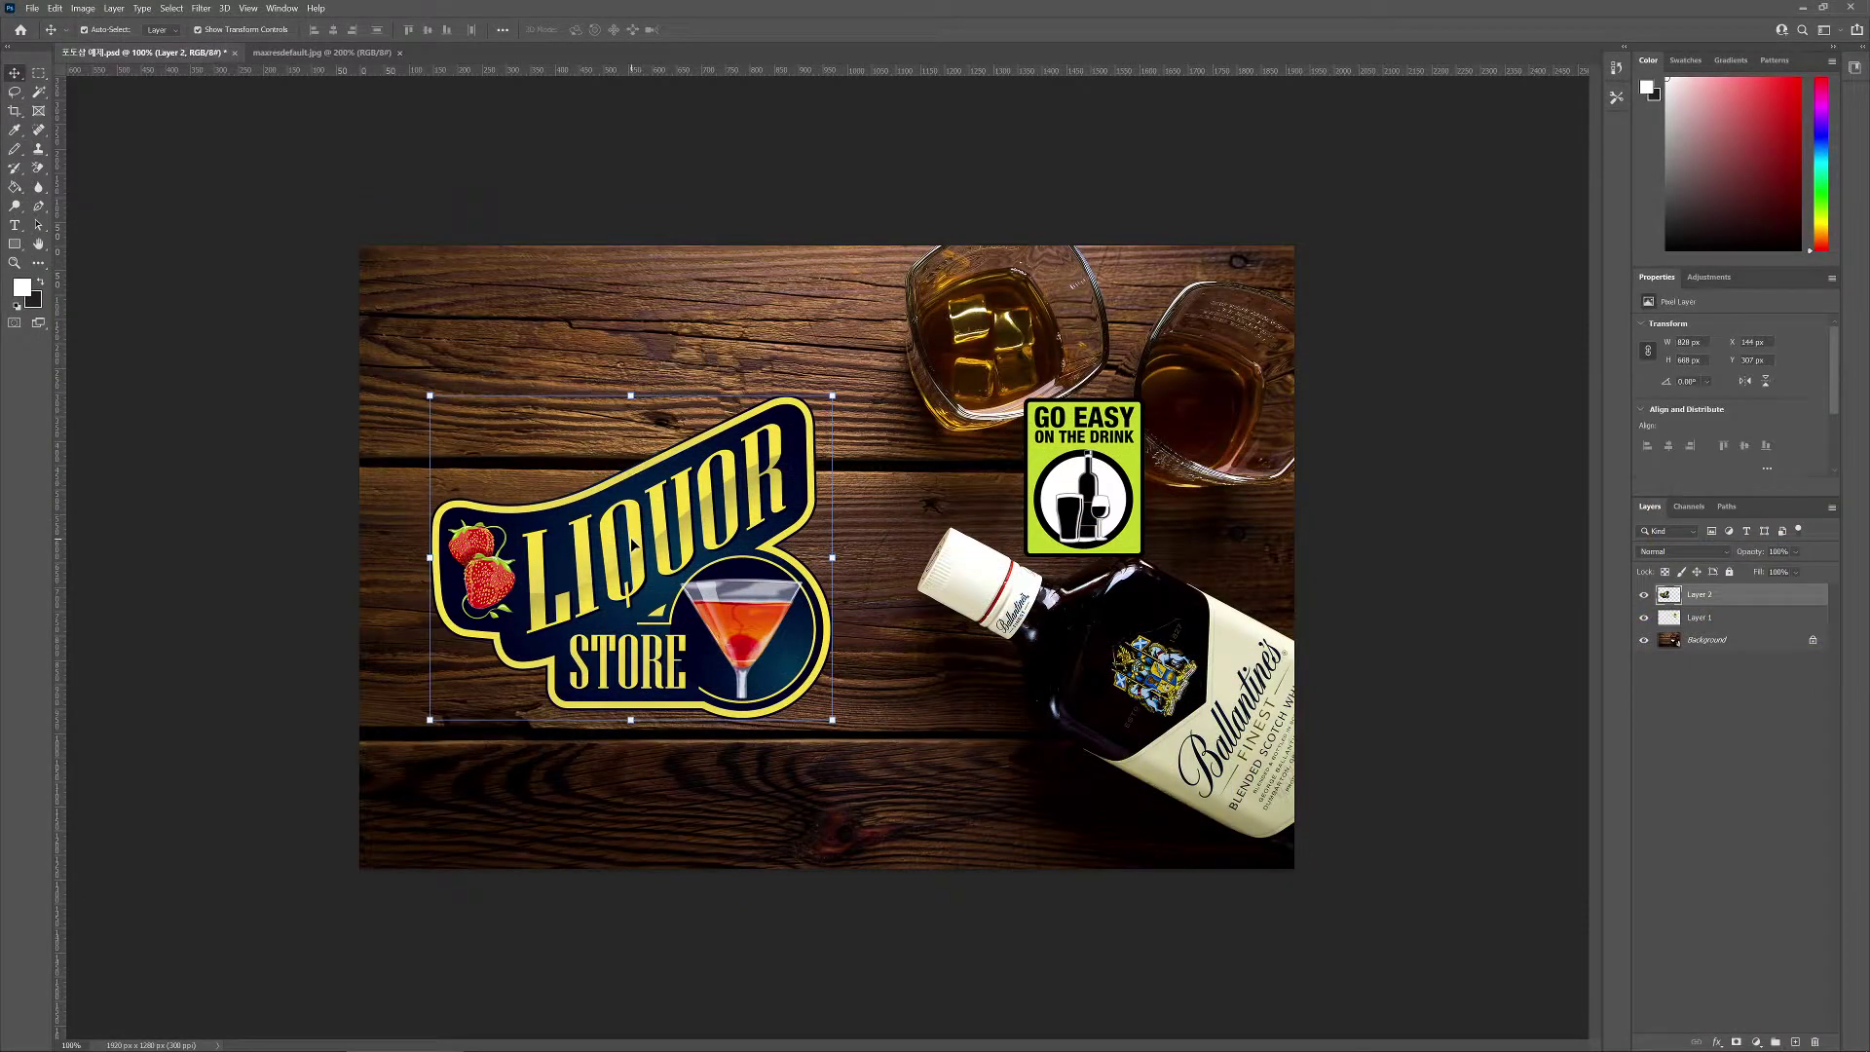
drag(1081, 457, 1138, 539)
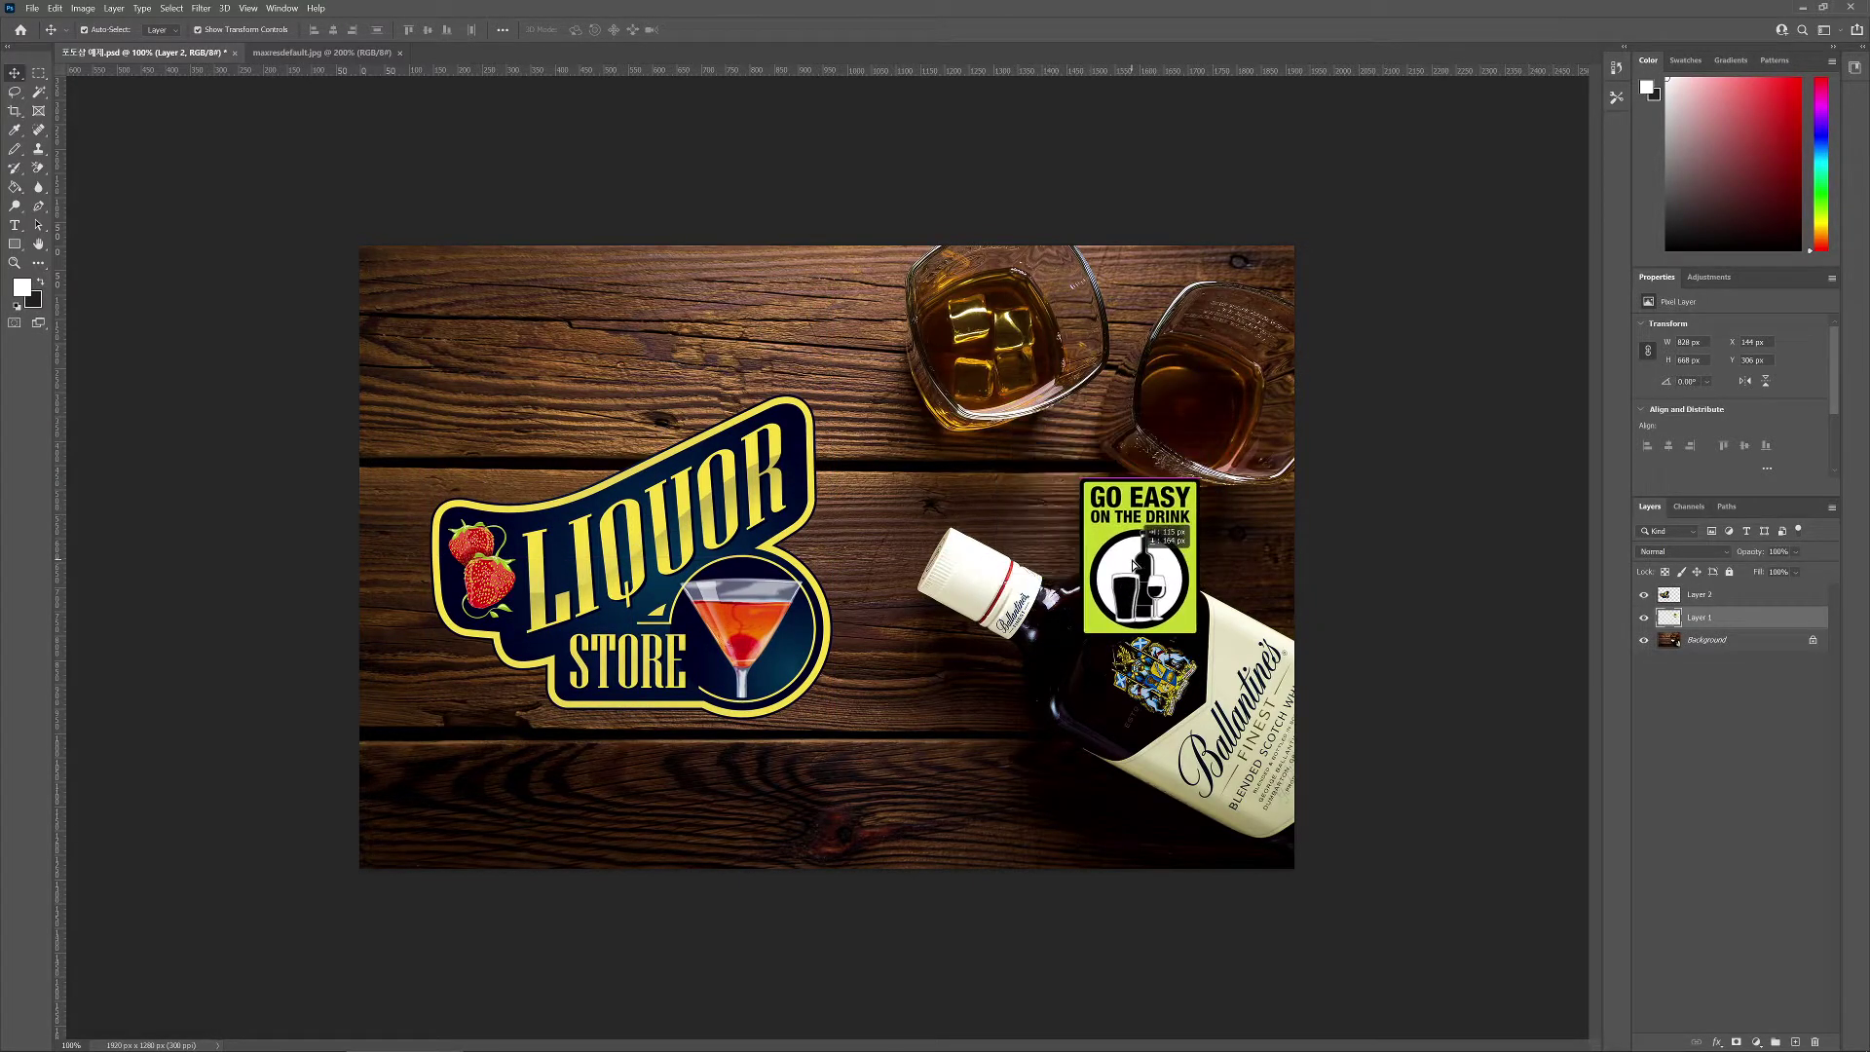
drag(649, 610, 631, 497)
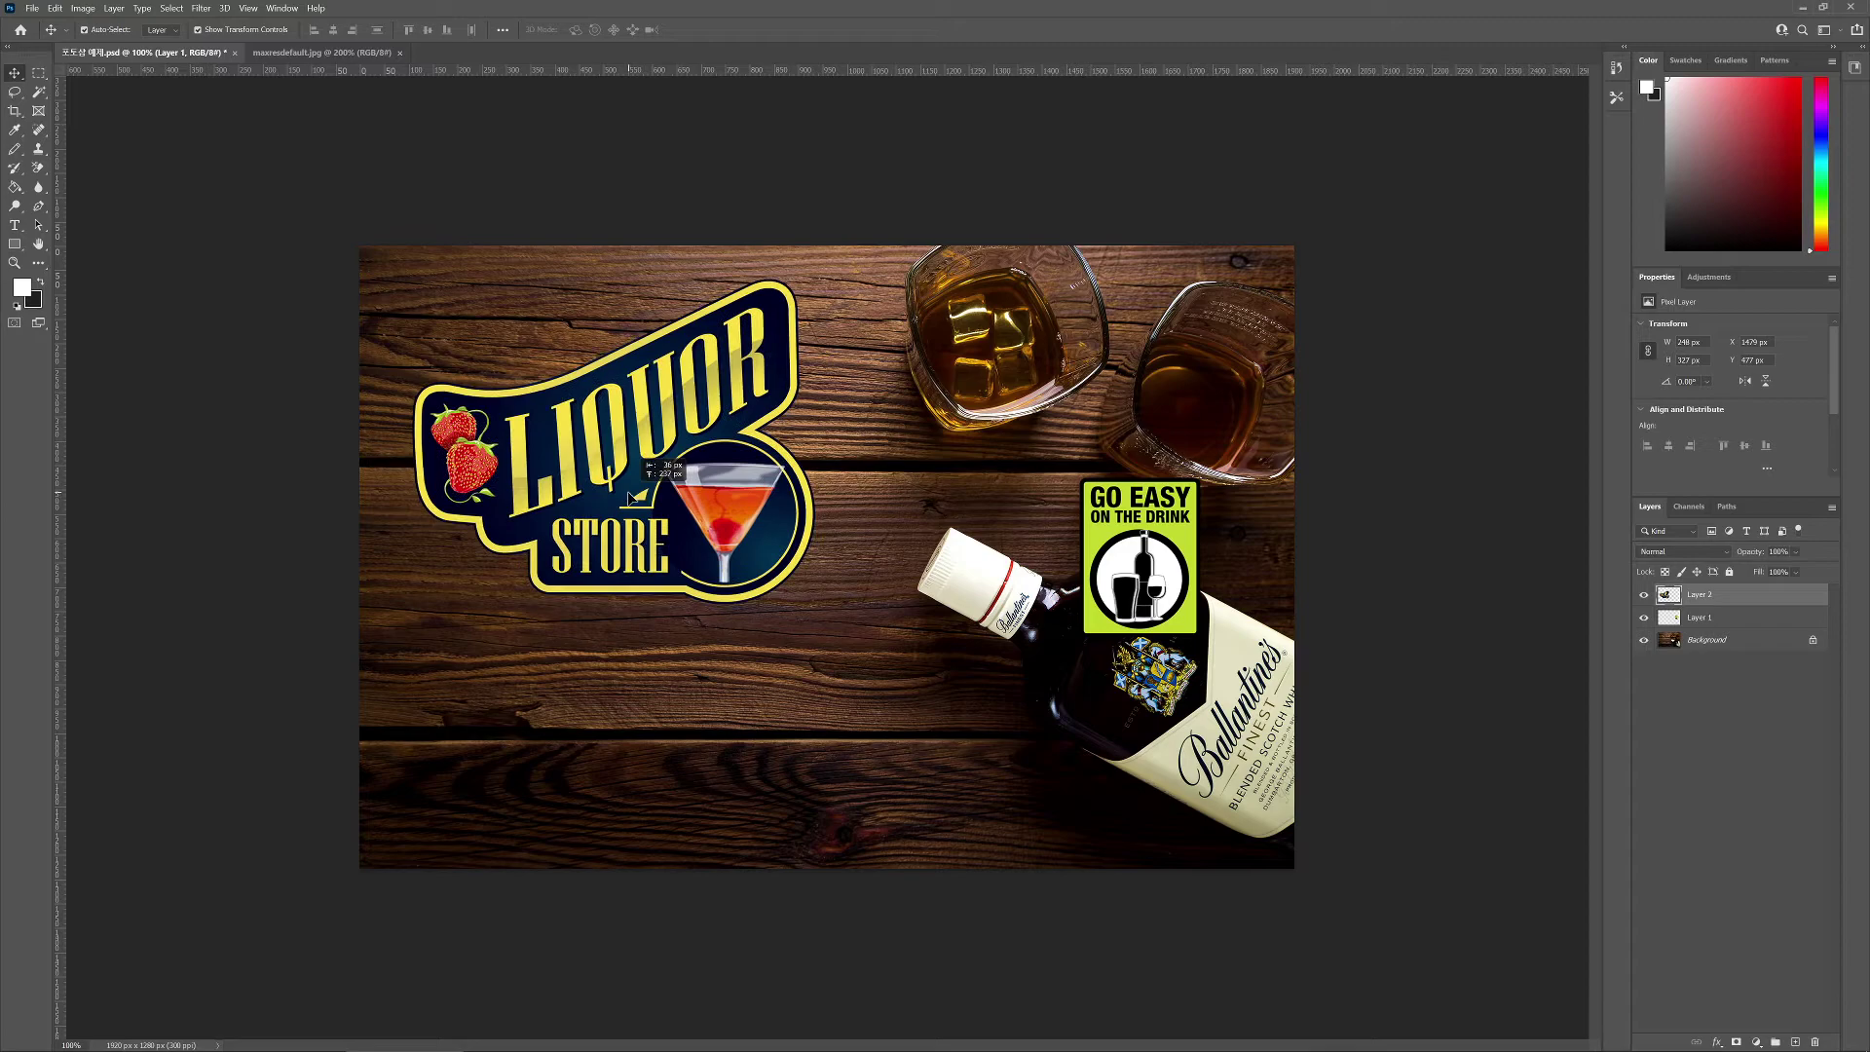
drag(1146, 573, 1075, 538)
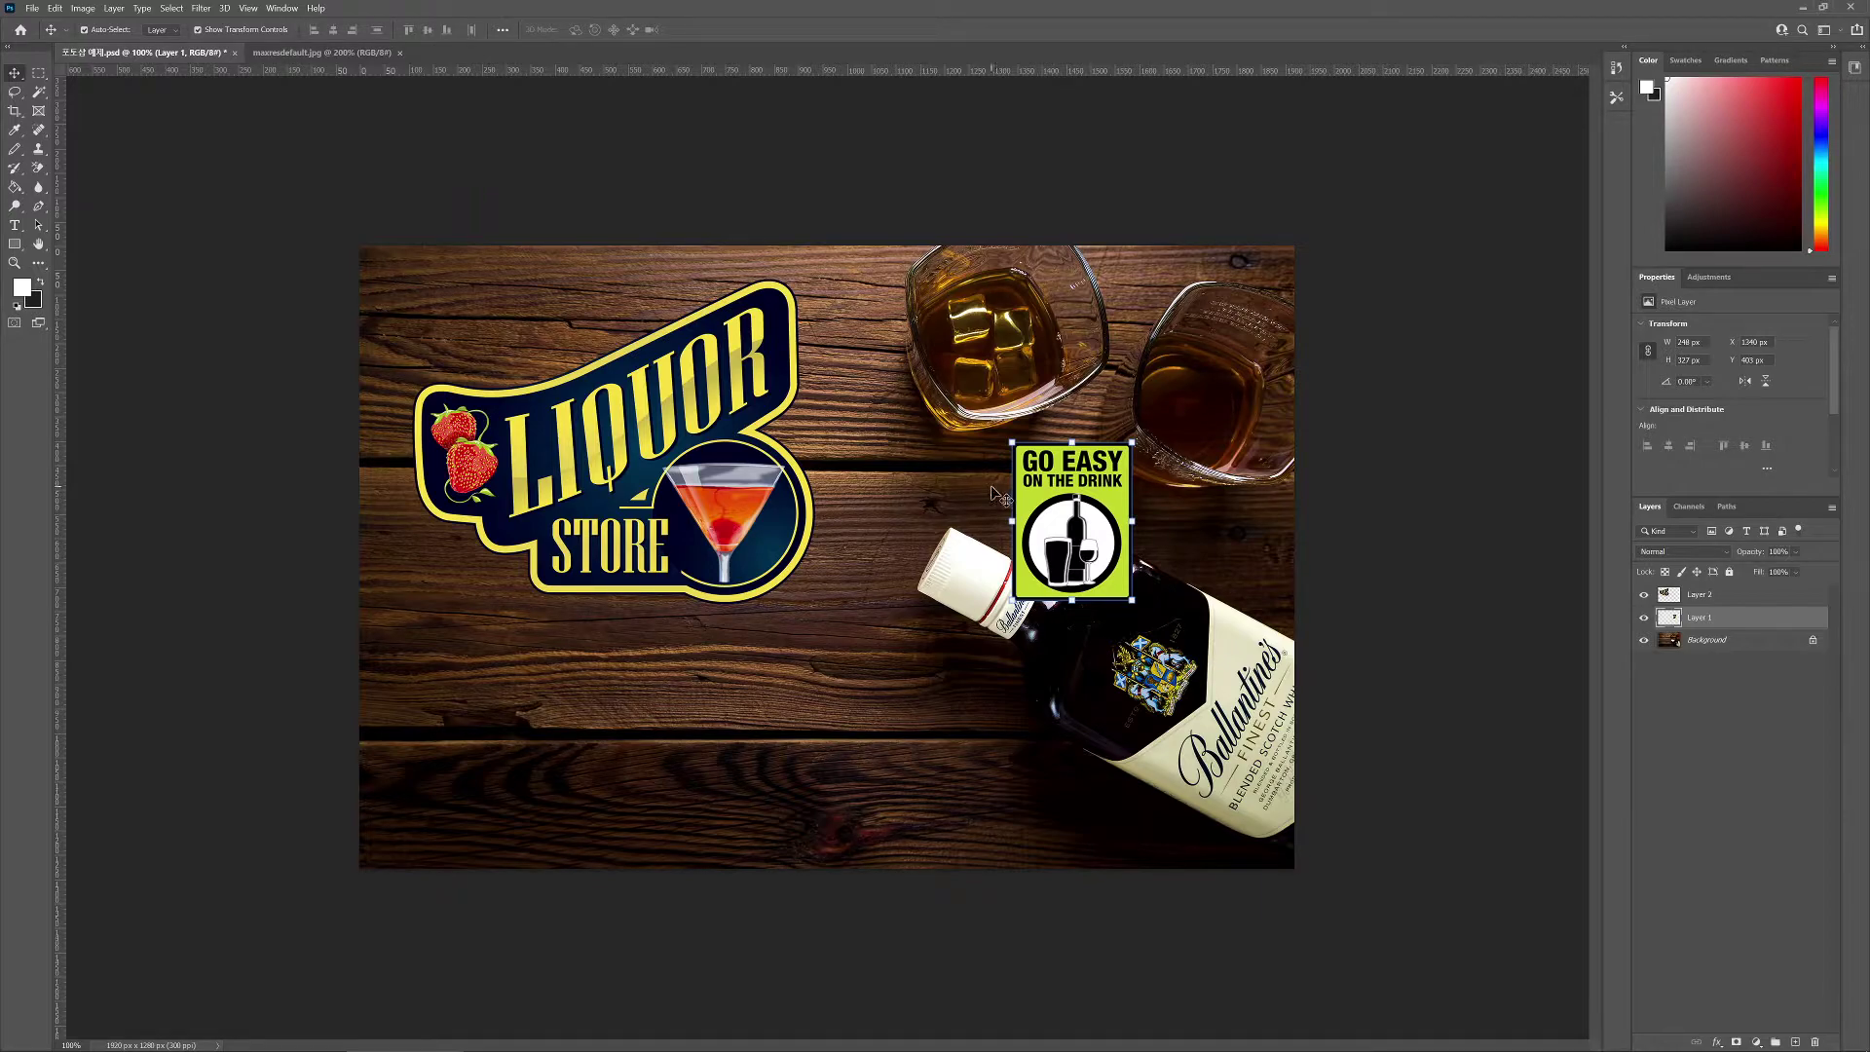
drag(714, 473, 711, 537)
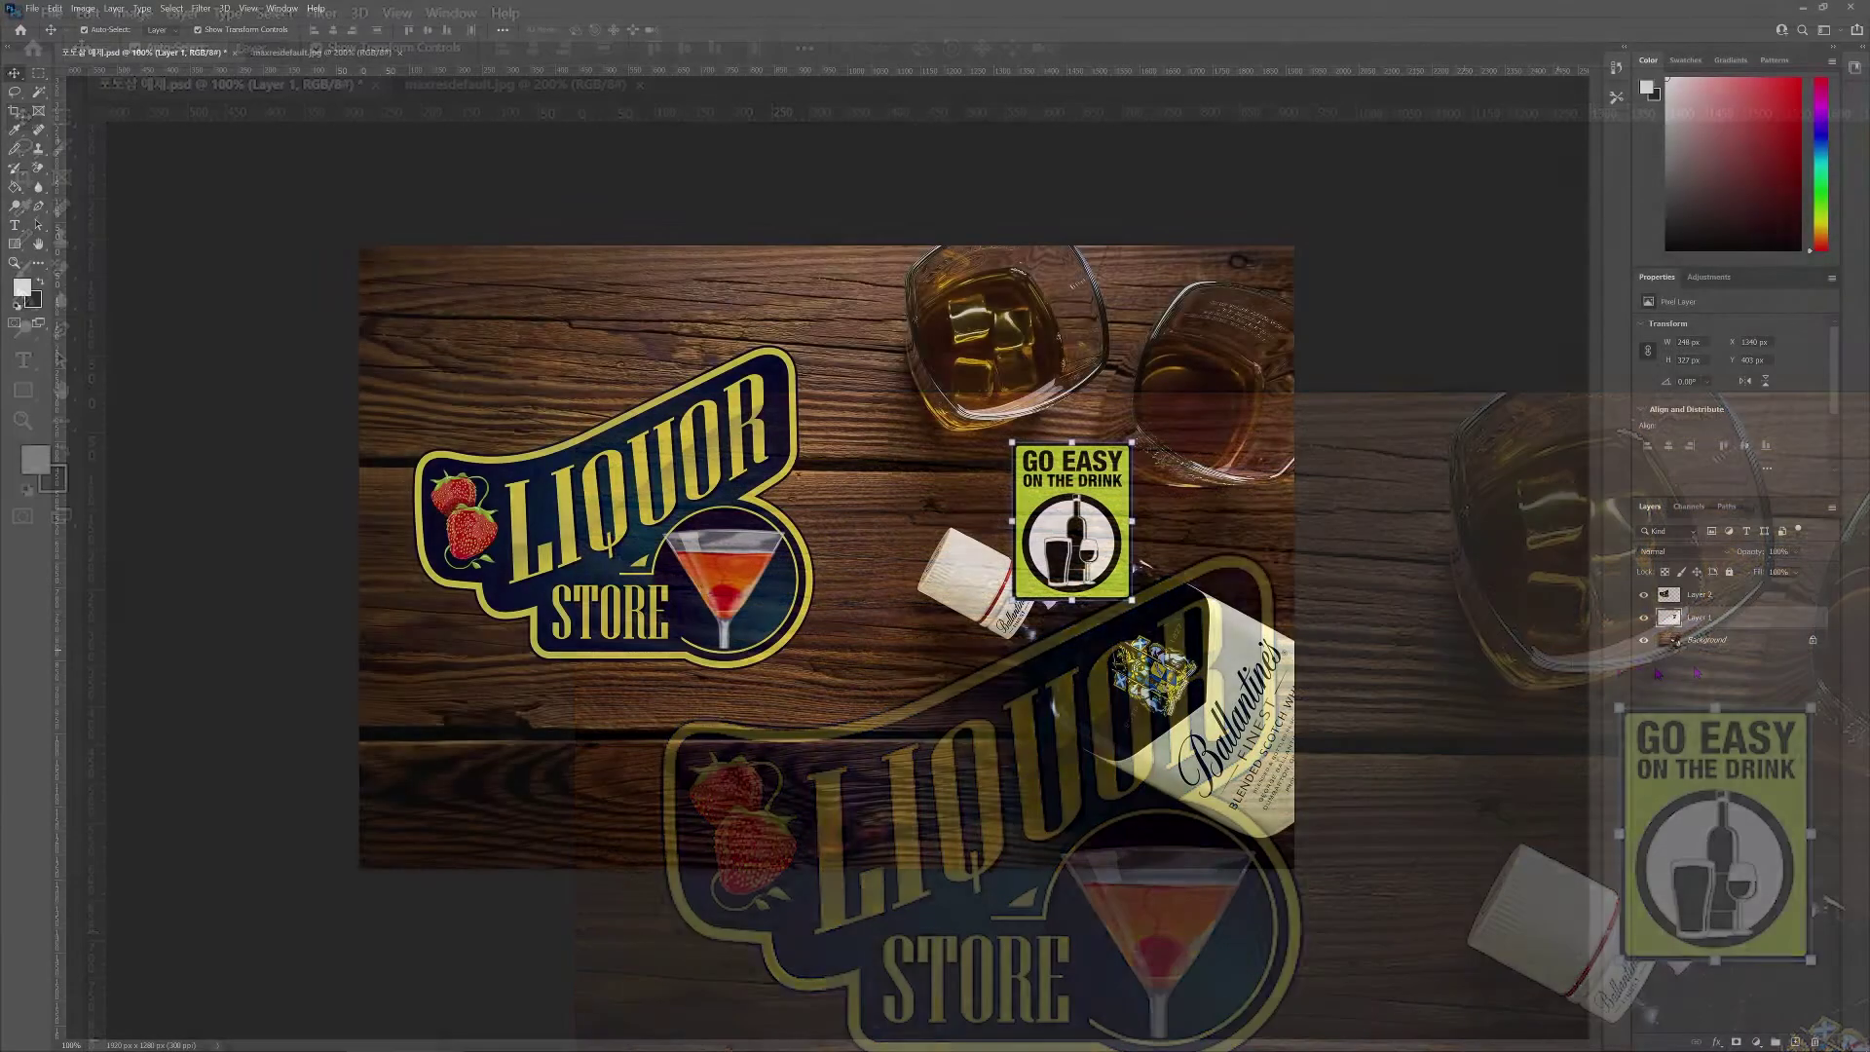
Select the two sign layers alternately on the canvas, and move the LIQUOR STORE sign up and the GO EASY sign to the photo's lower middle
click(1682, 616)
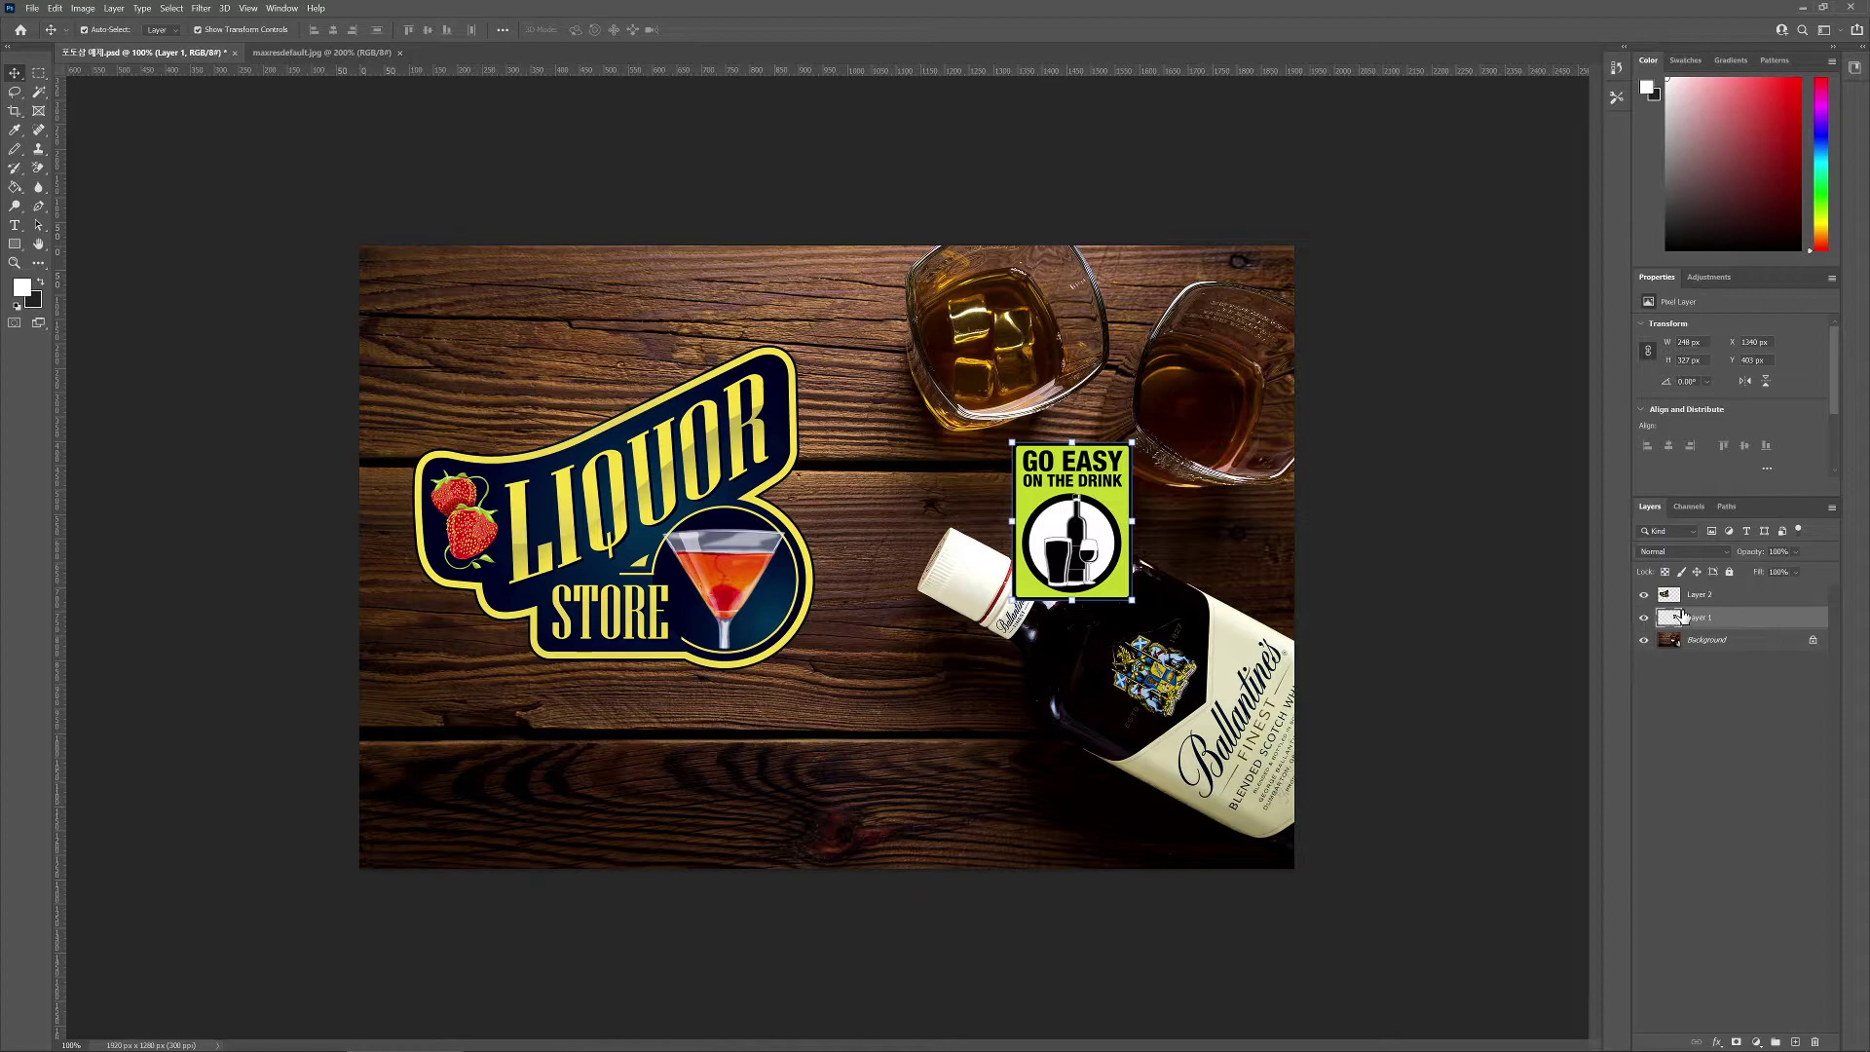
click(732, 563)
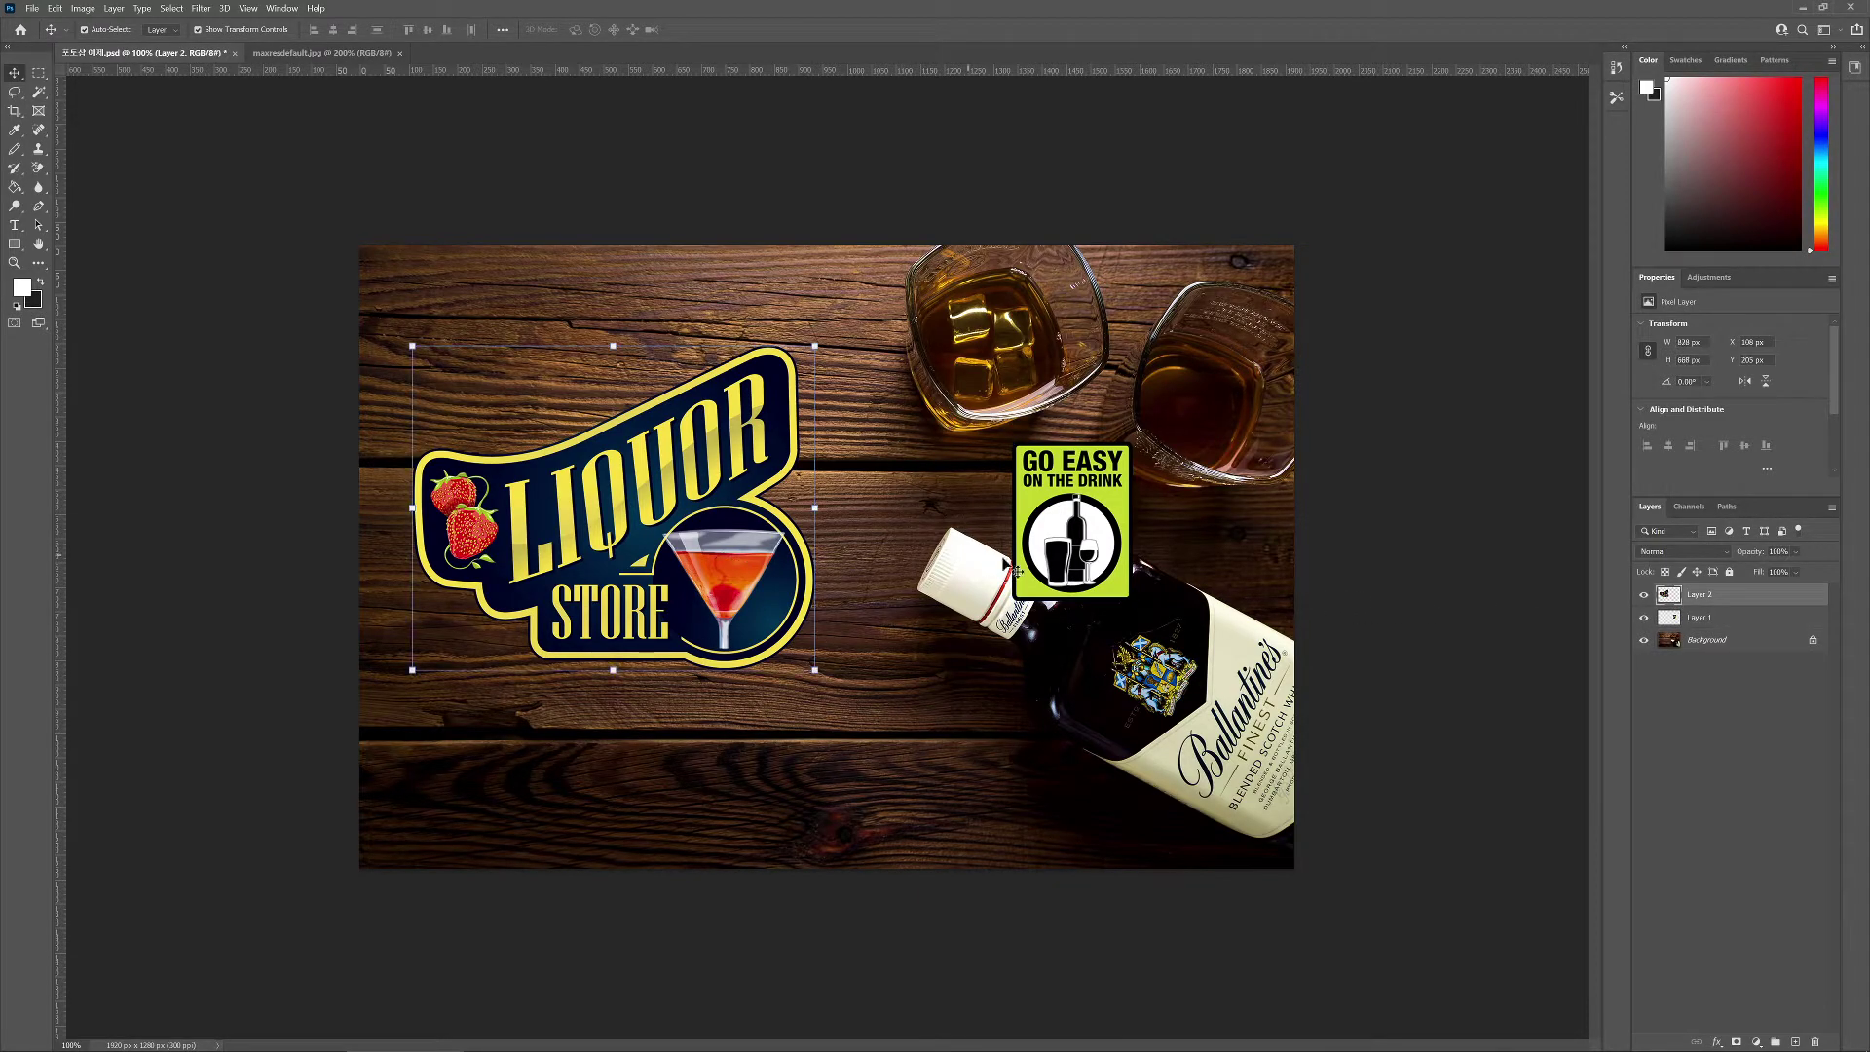
click(1047, 570)
click(736, 555)
click(1072, 555)
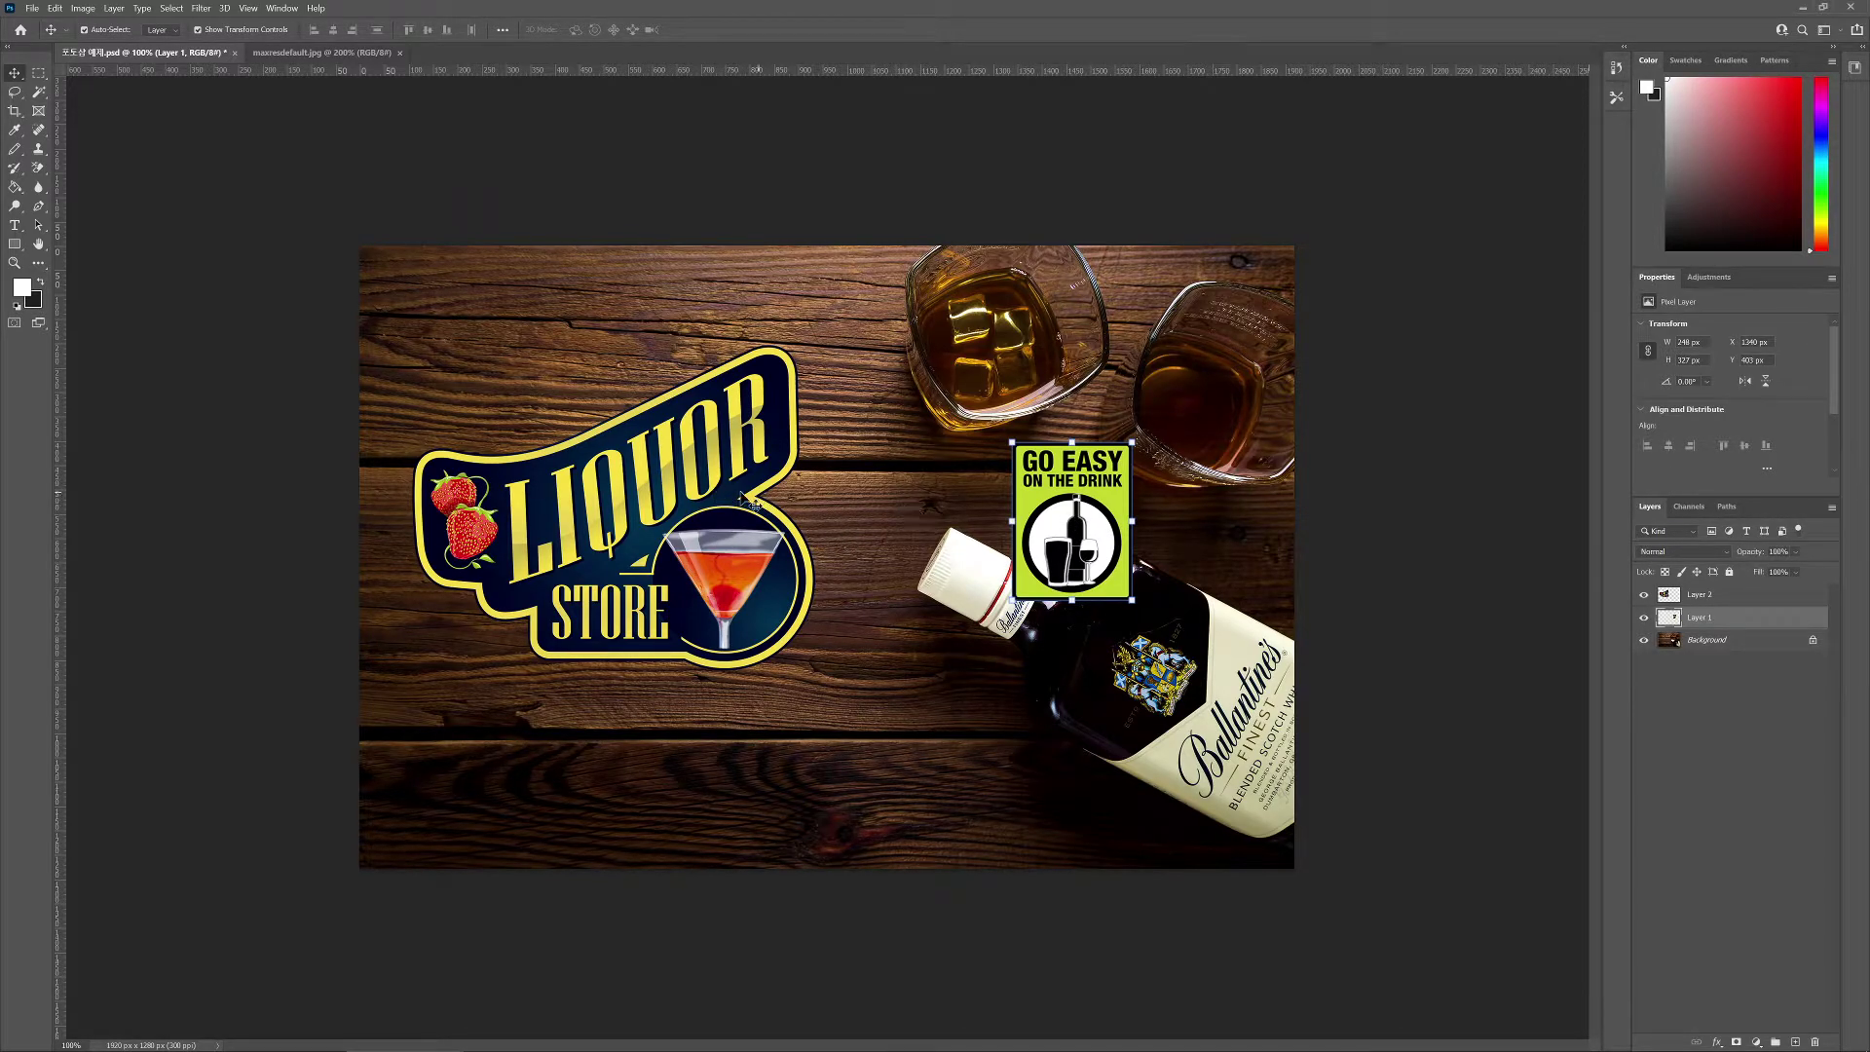
drag(662, 497, 648, 428)
drag(1076, 536, 856, 723)
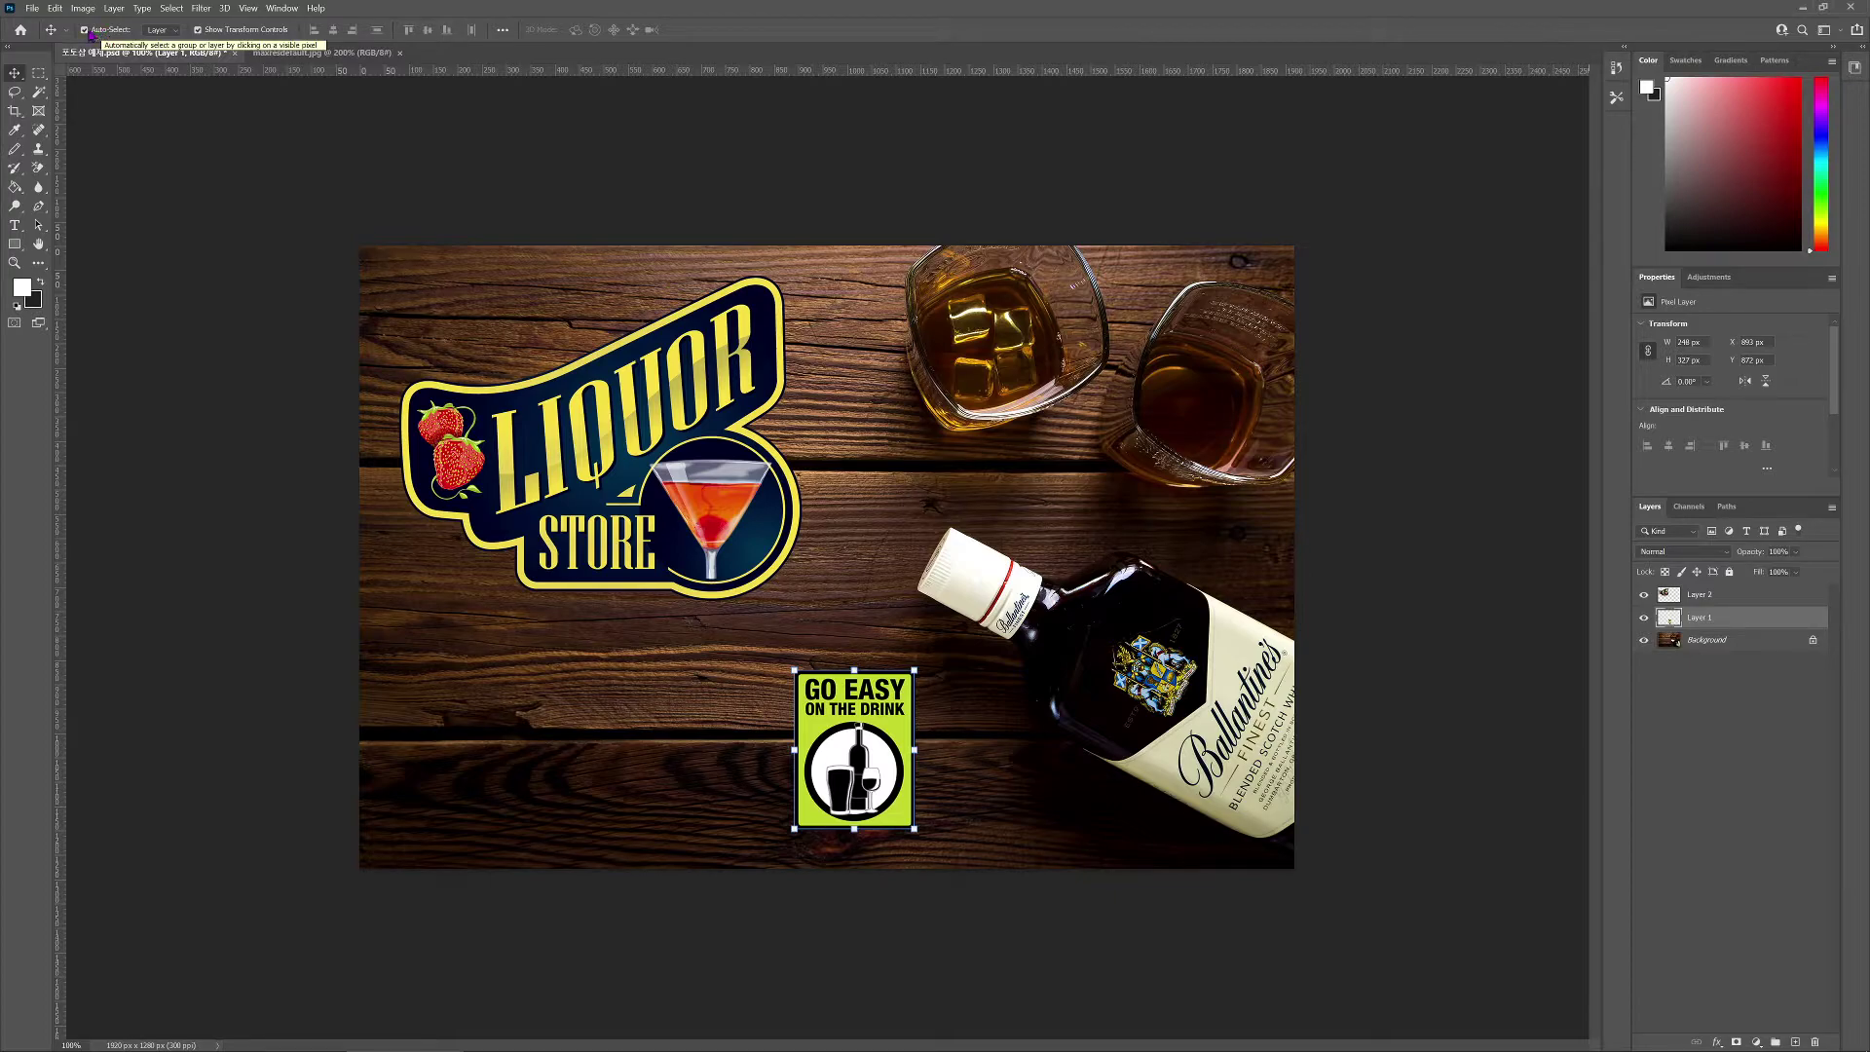
Turn off Auto-Select for the Move tool and try switching it on only temporarily
click(91, 34)
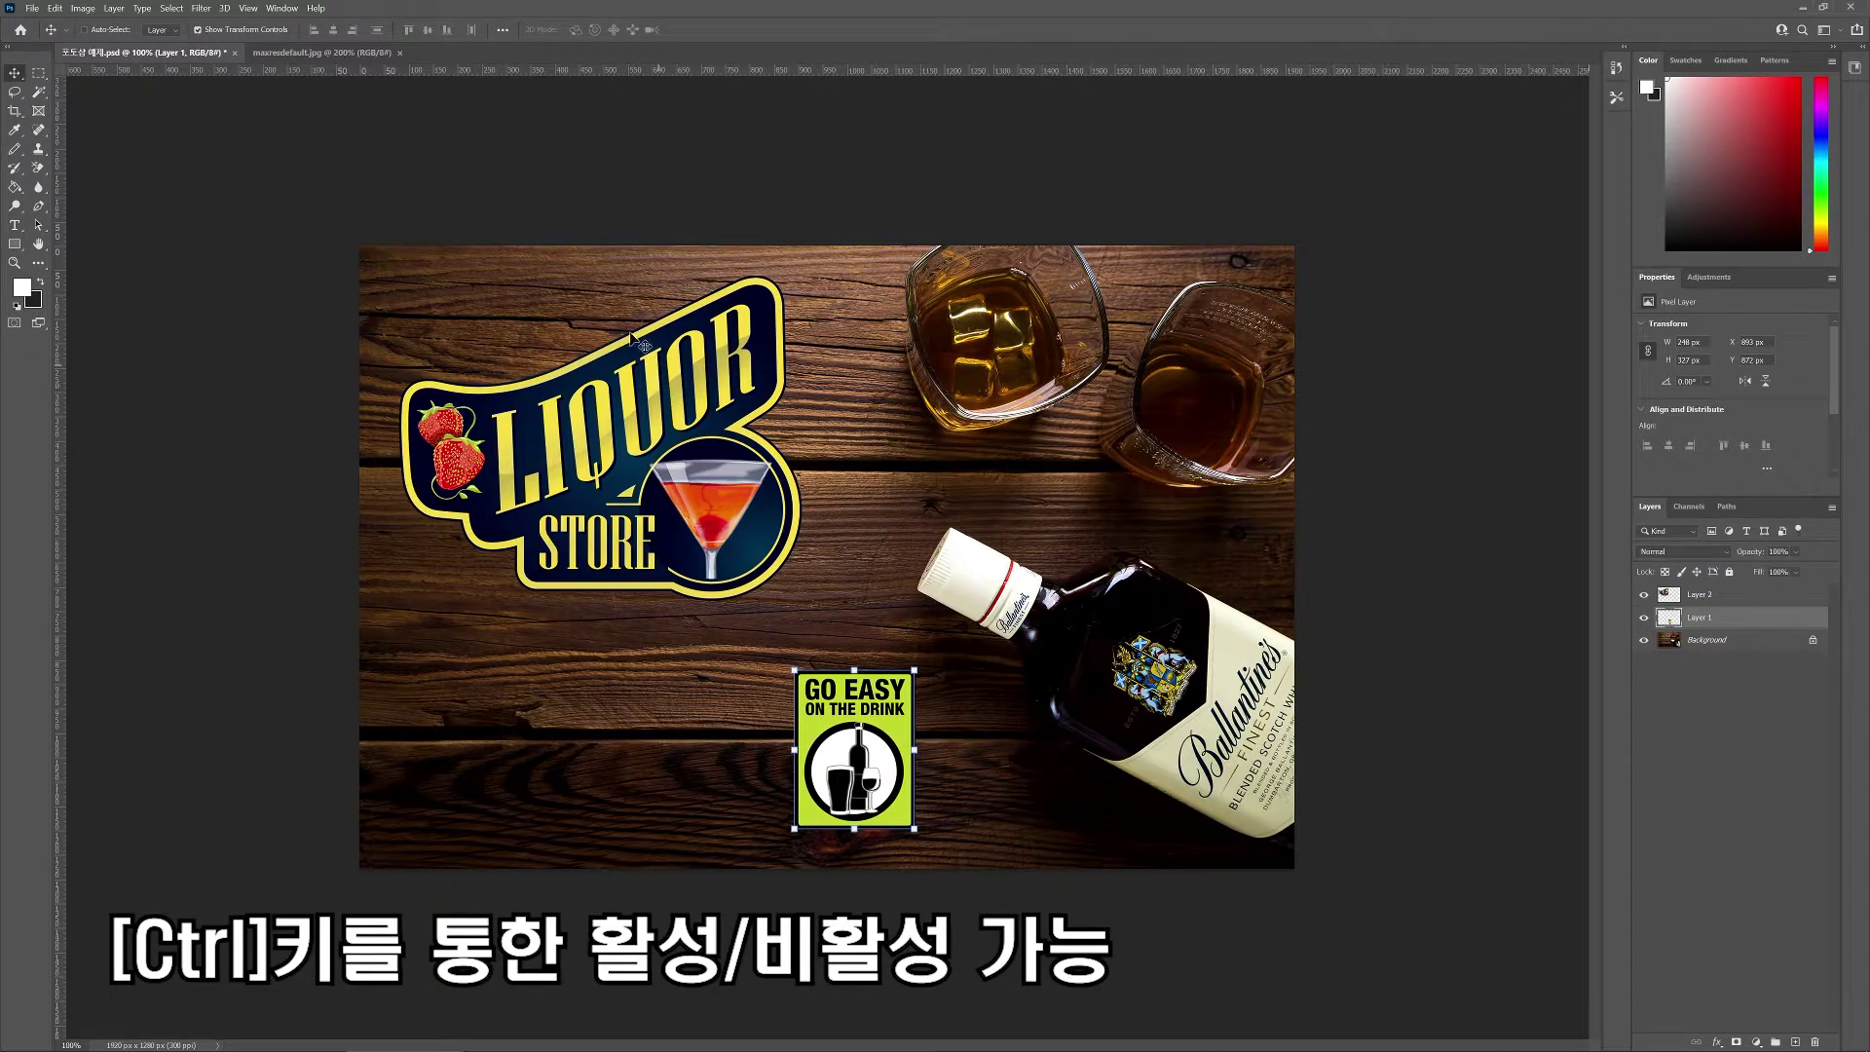
key(ctrl)
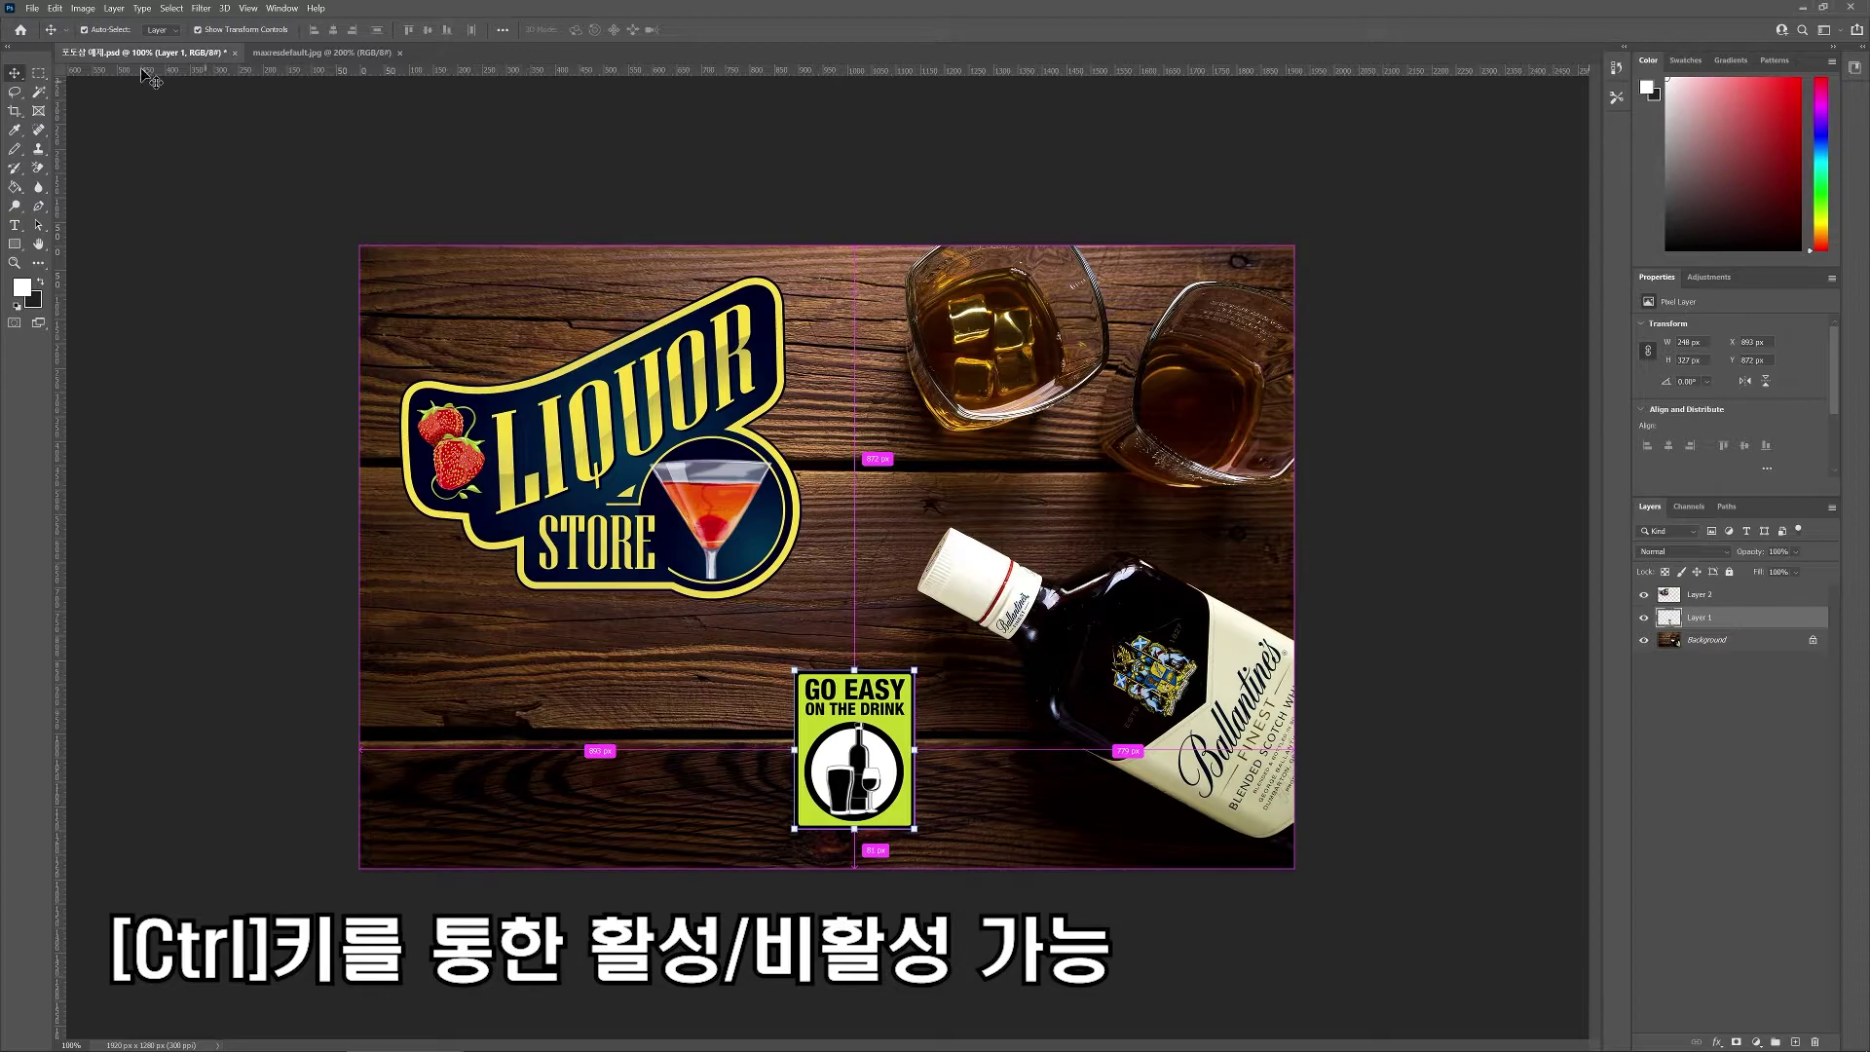
key(ctrl)
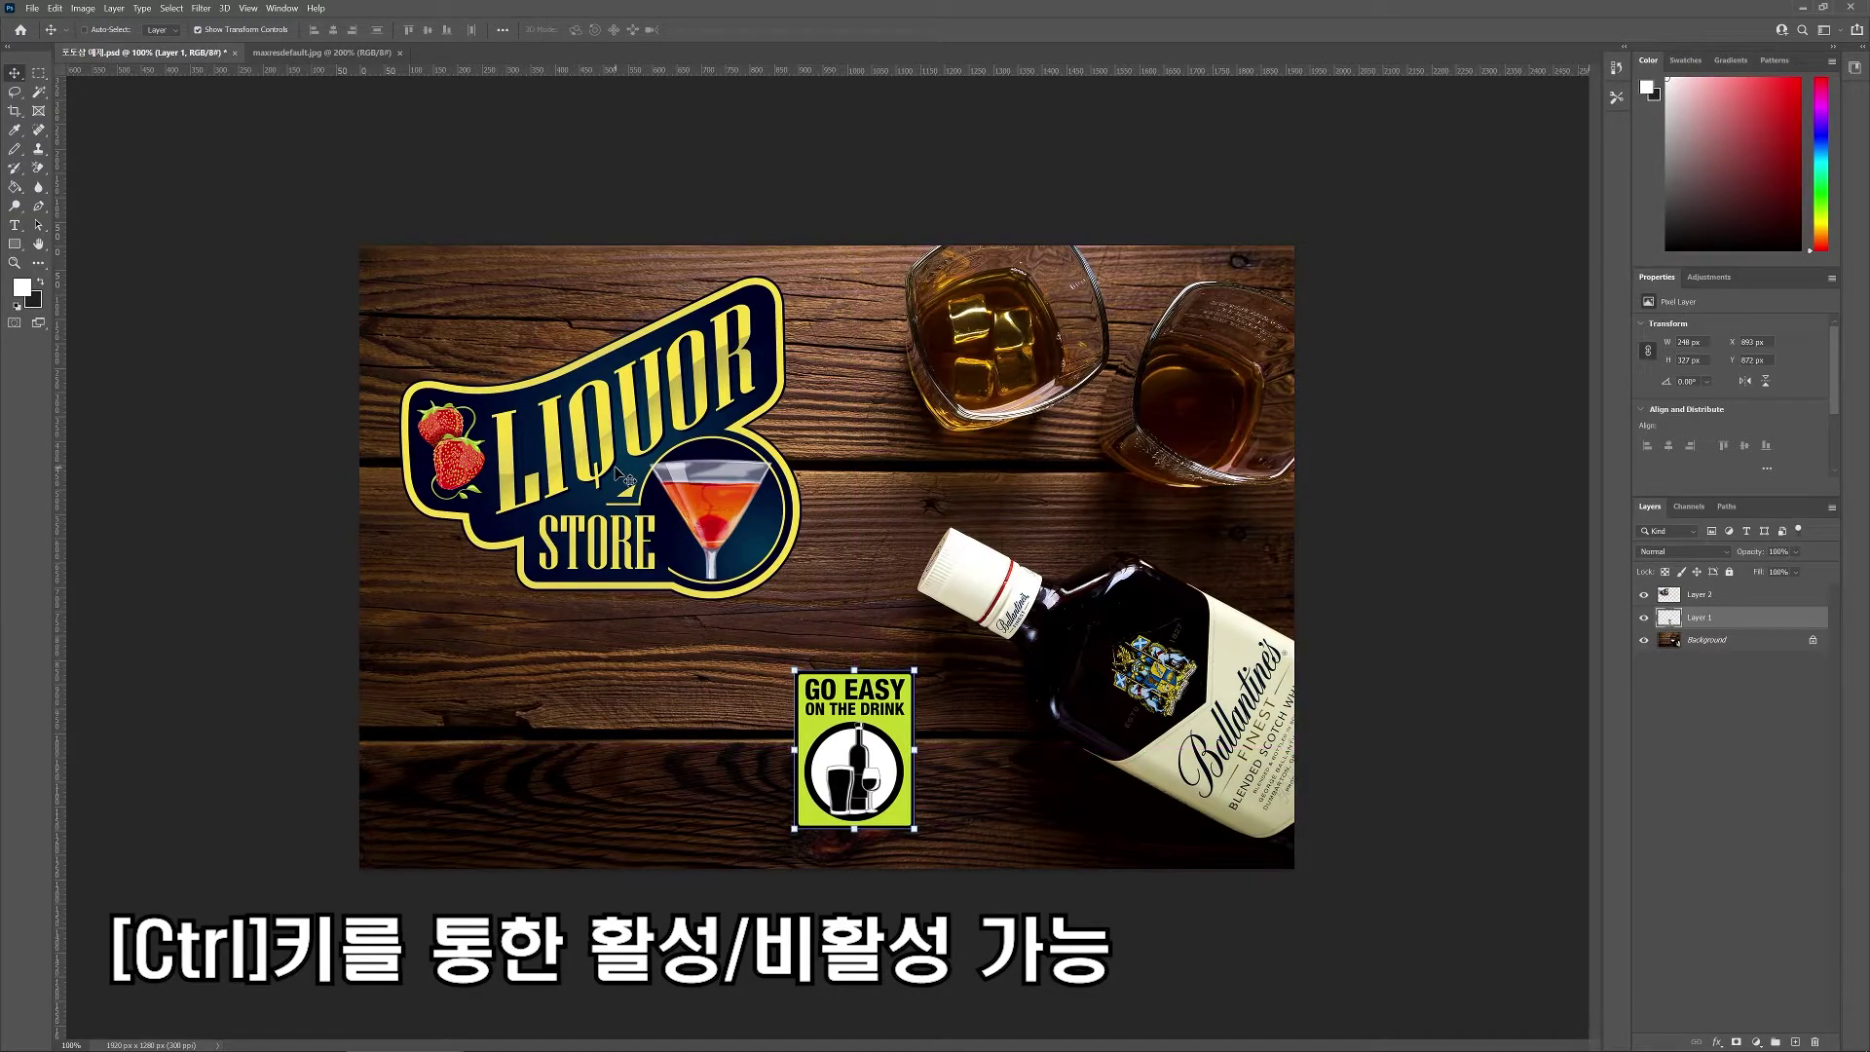
With Auto-Select enabled temporarily, arrange the GO EASY sign in the photo's upper left and the LIQUOR STORE sign in its lower left
key(ctrl)
drag(648, 474, 944, 446)
drag(901, 718, 593, 510)
drag(849, 416, 853, 542)
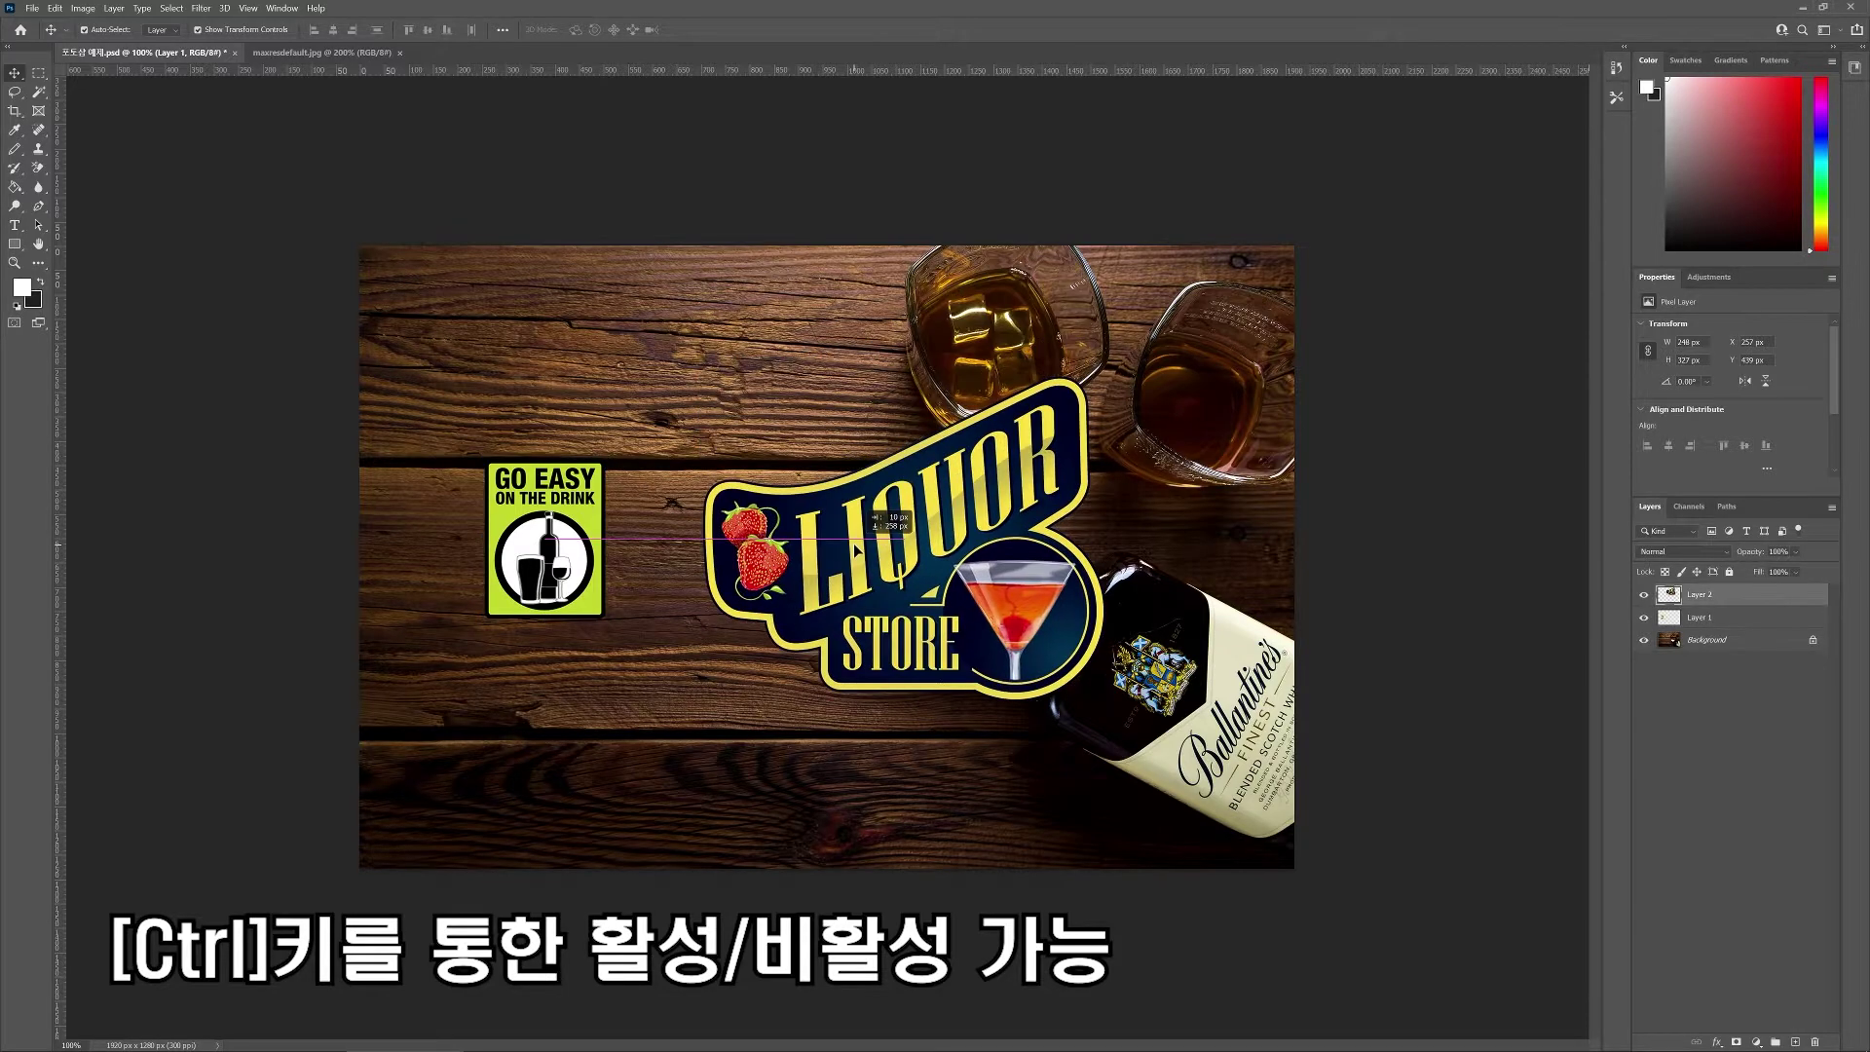
drag(566, 502, 526, 366)
drag(911, 513, 637, 647)
key(ctrl)
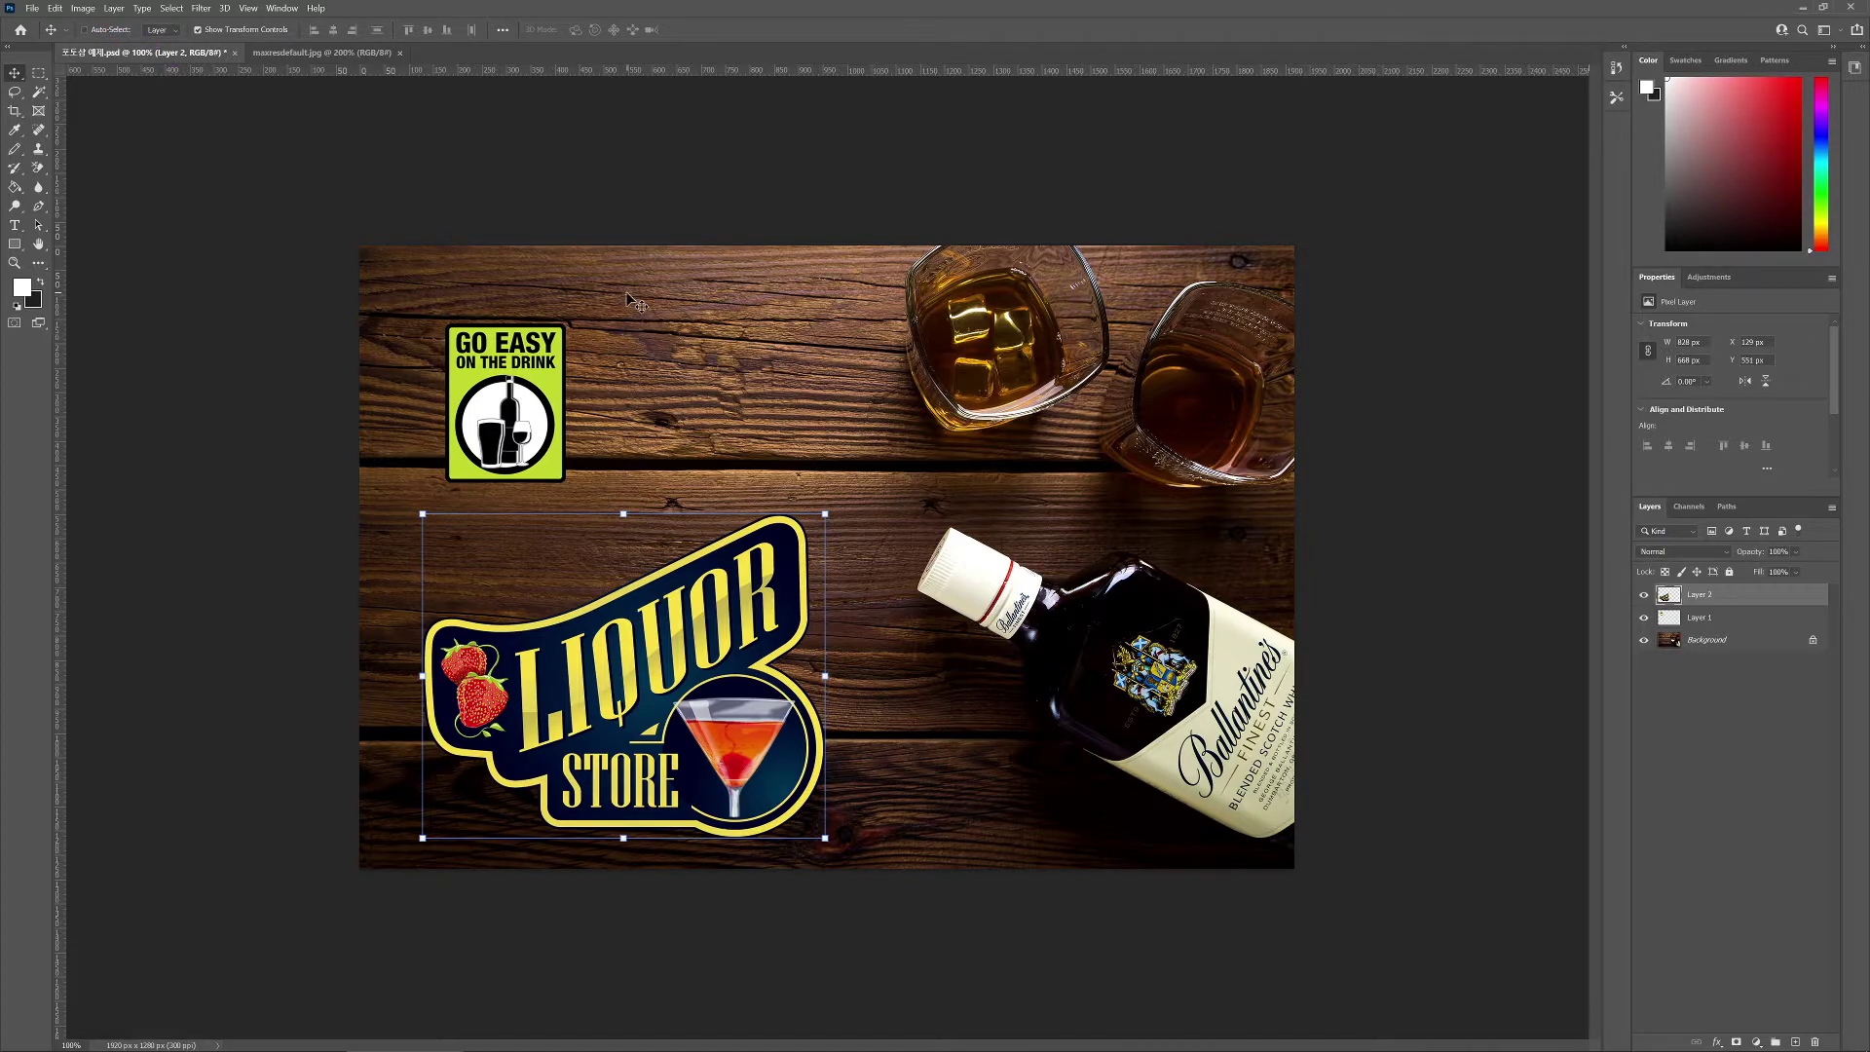
click(511, 427)
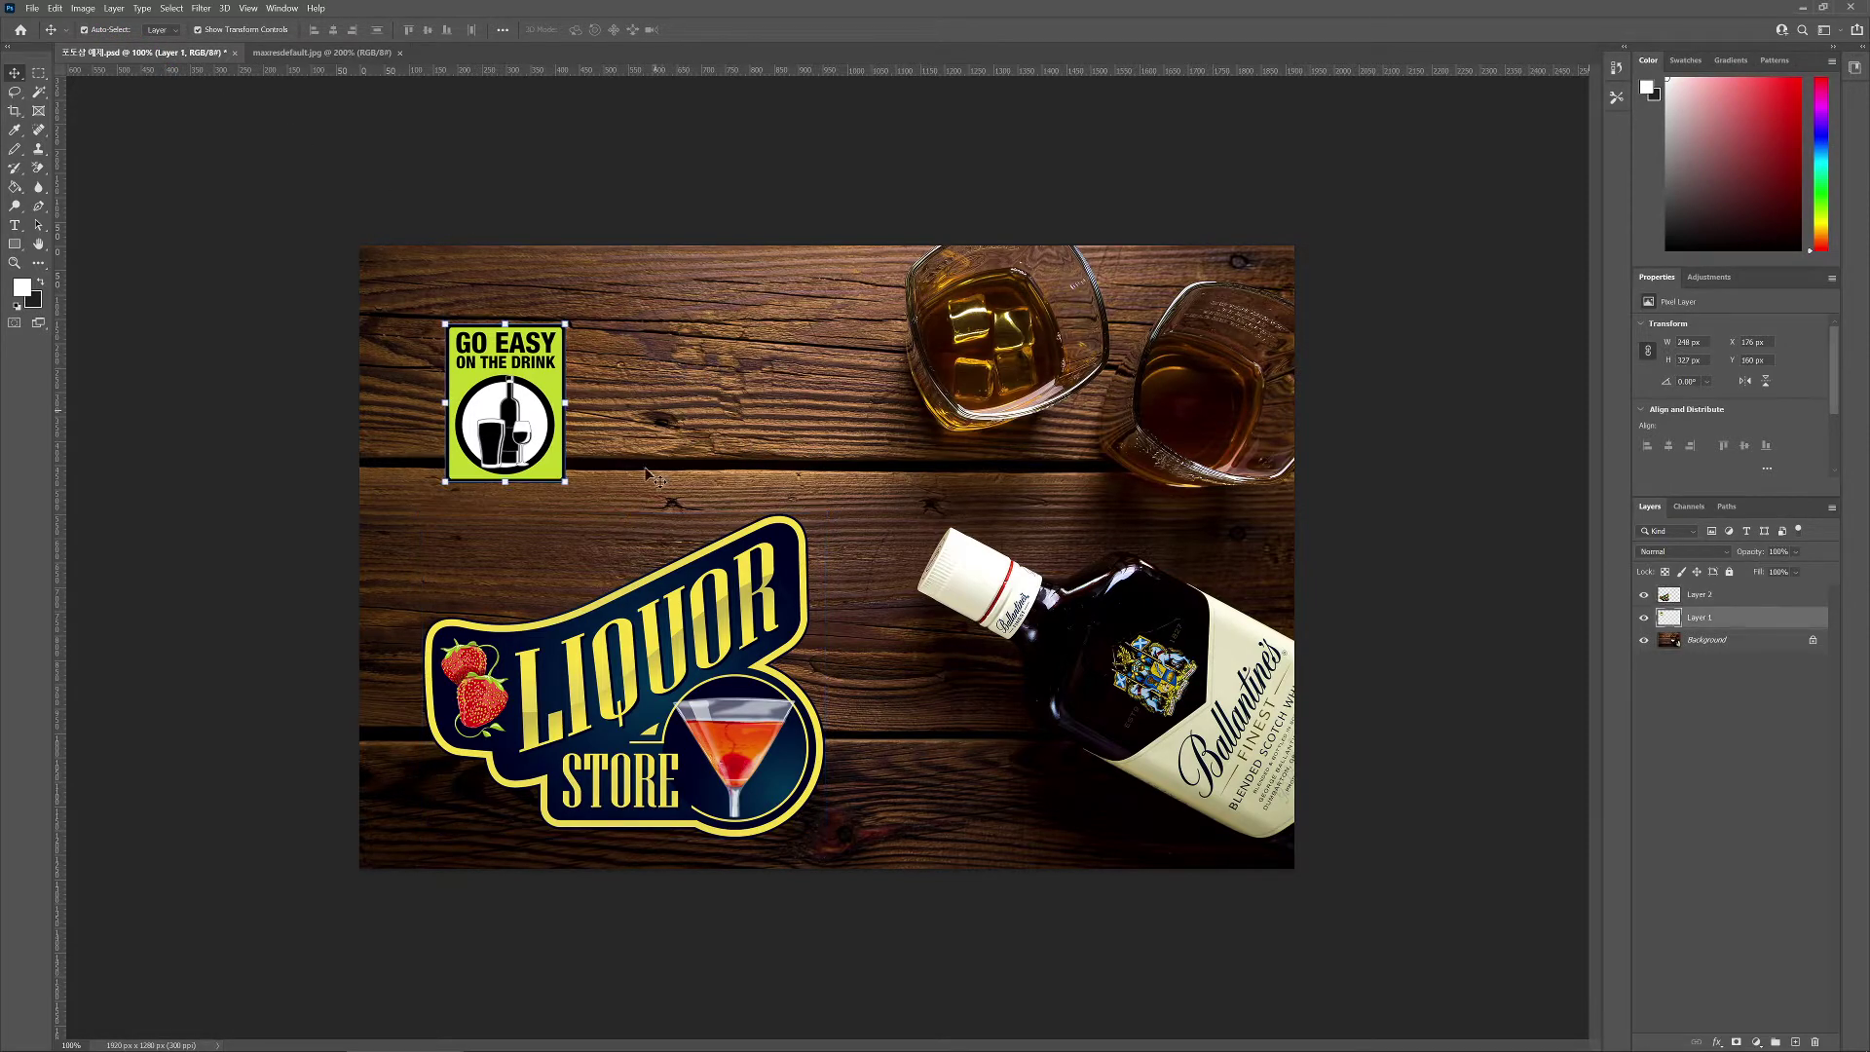
drag(533, 401, 512, 366)
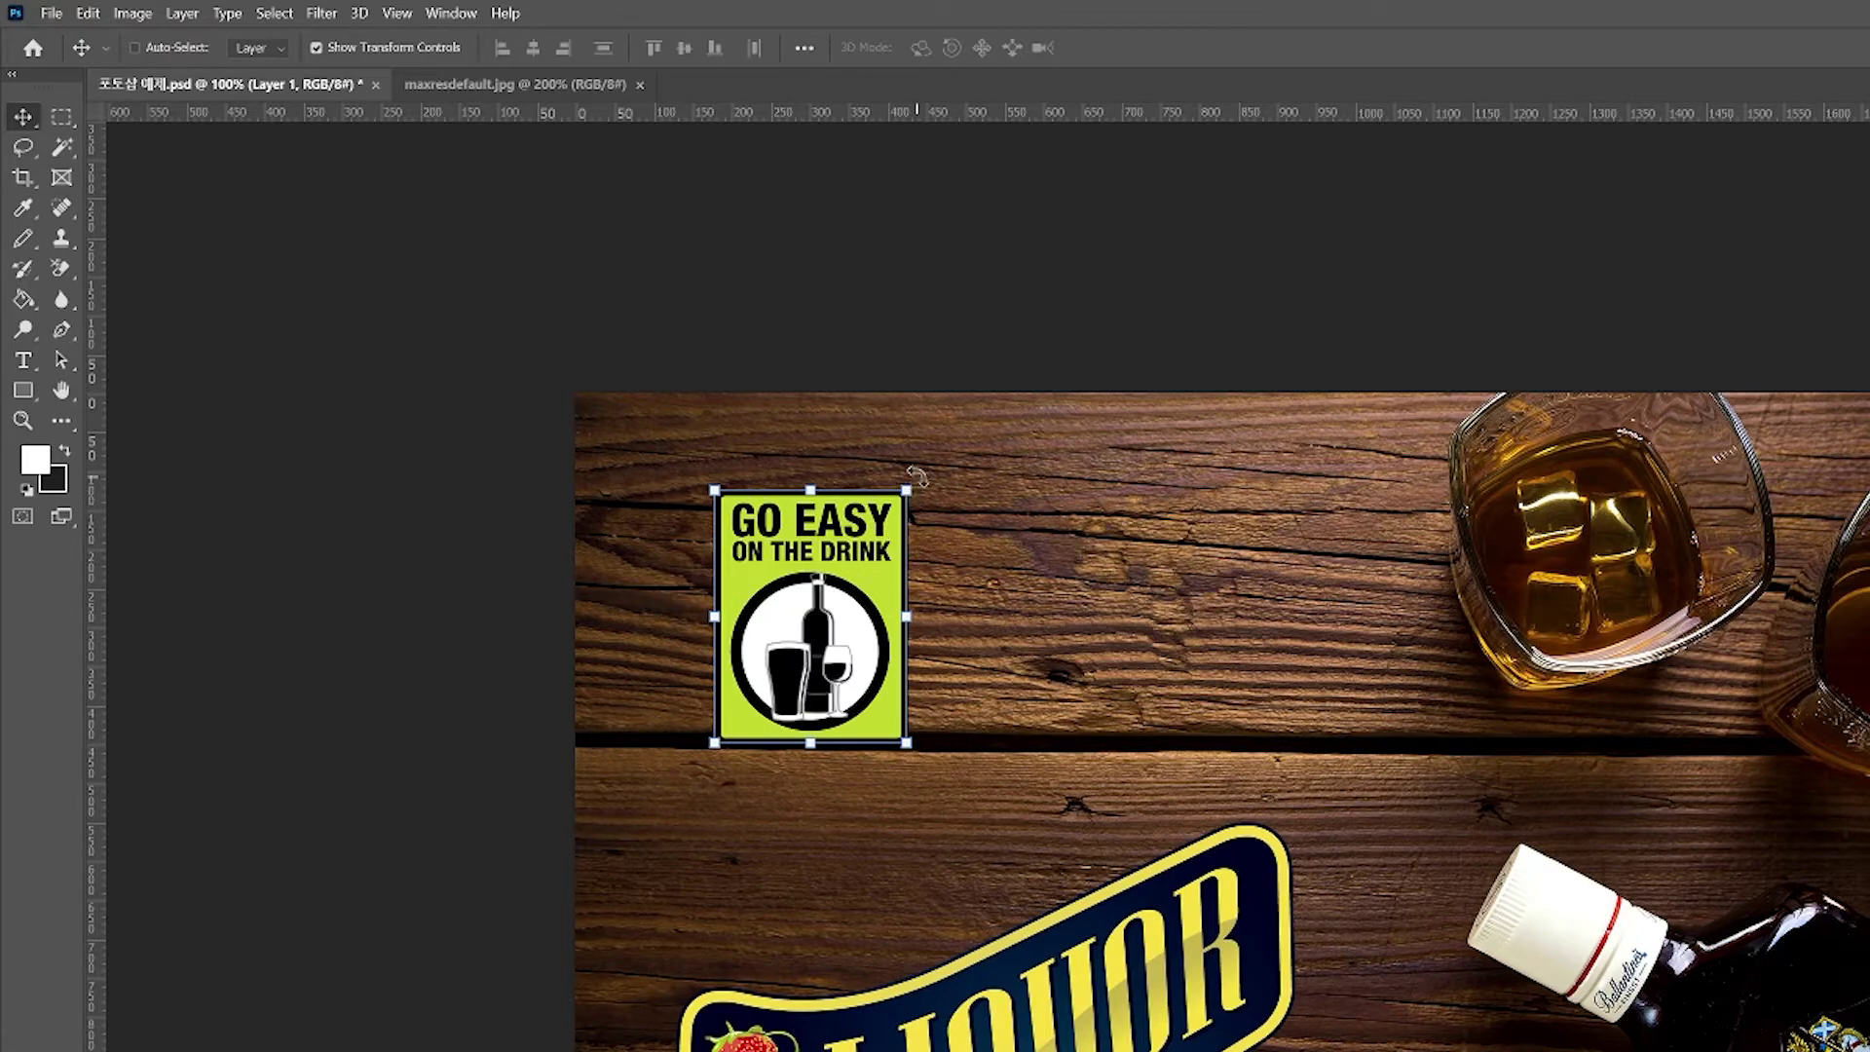
Scale the GO EASY sign proportionally to about 120.78% with its transform handles and apply the transform
drag(908, 484, 1018, 445)
drag(949, 502, 981, 449)
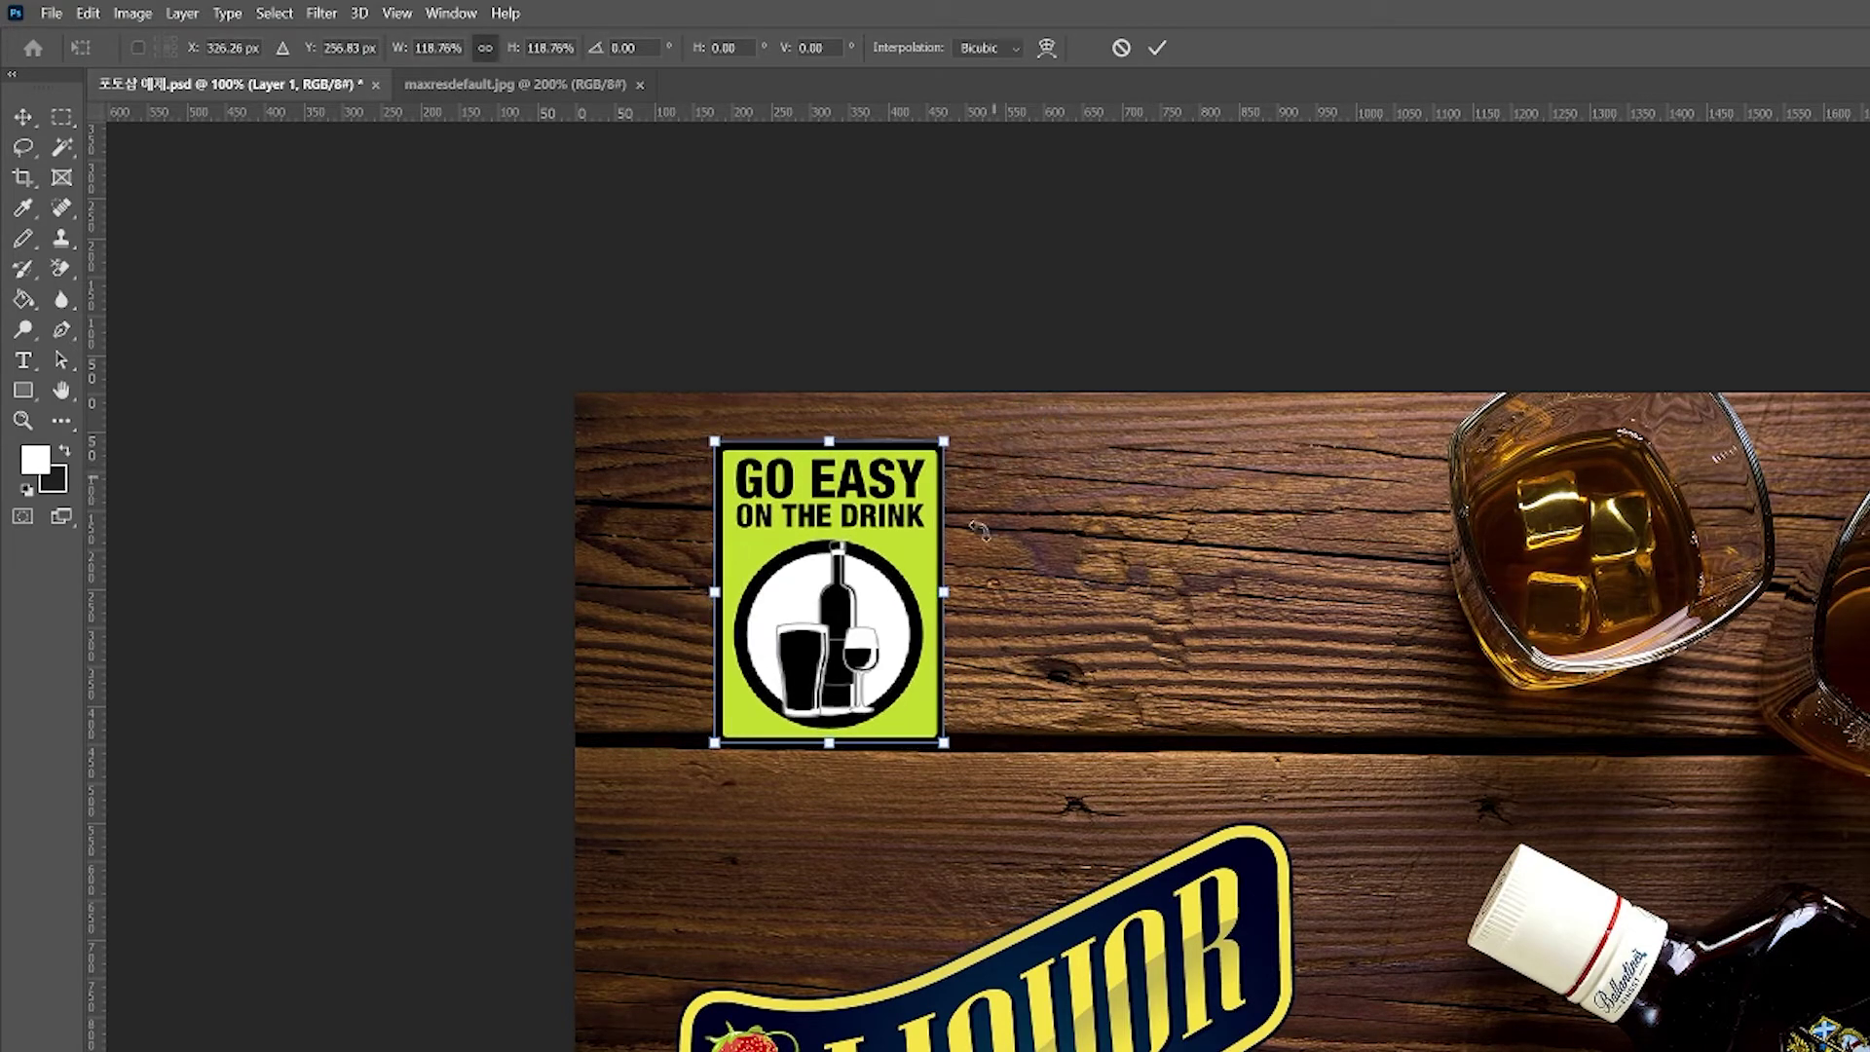
mouse_move(943, 591)
mouse_down()
mouse_move(1015, 592)
mouse_move(948, 591)
mouse_up()
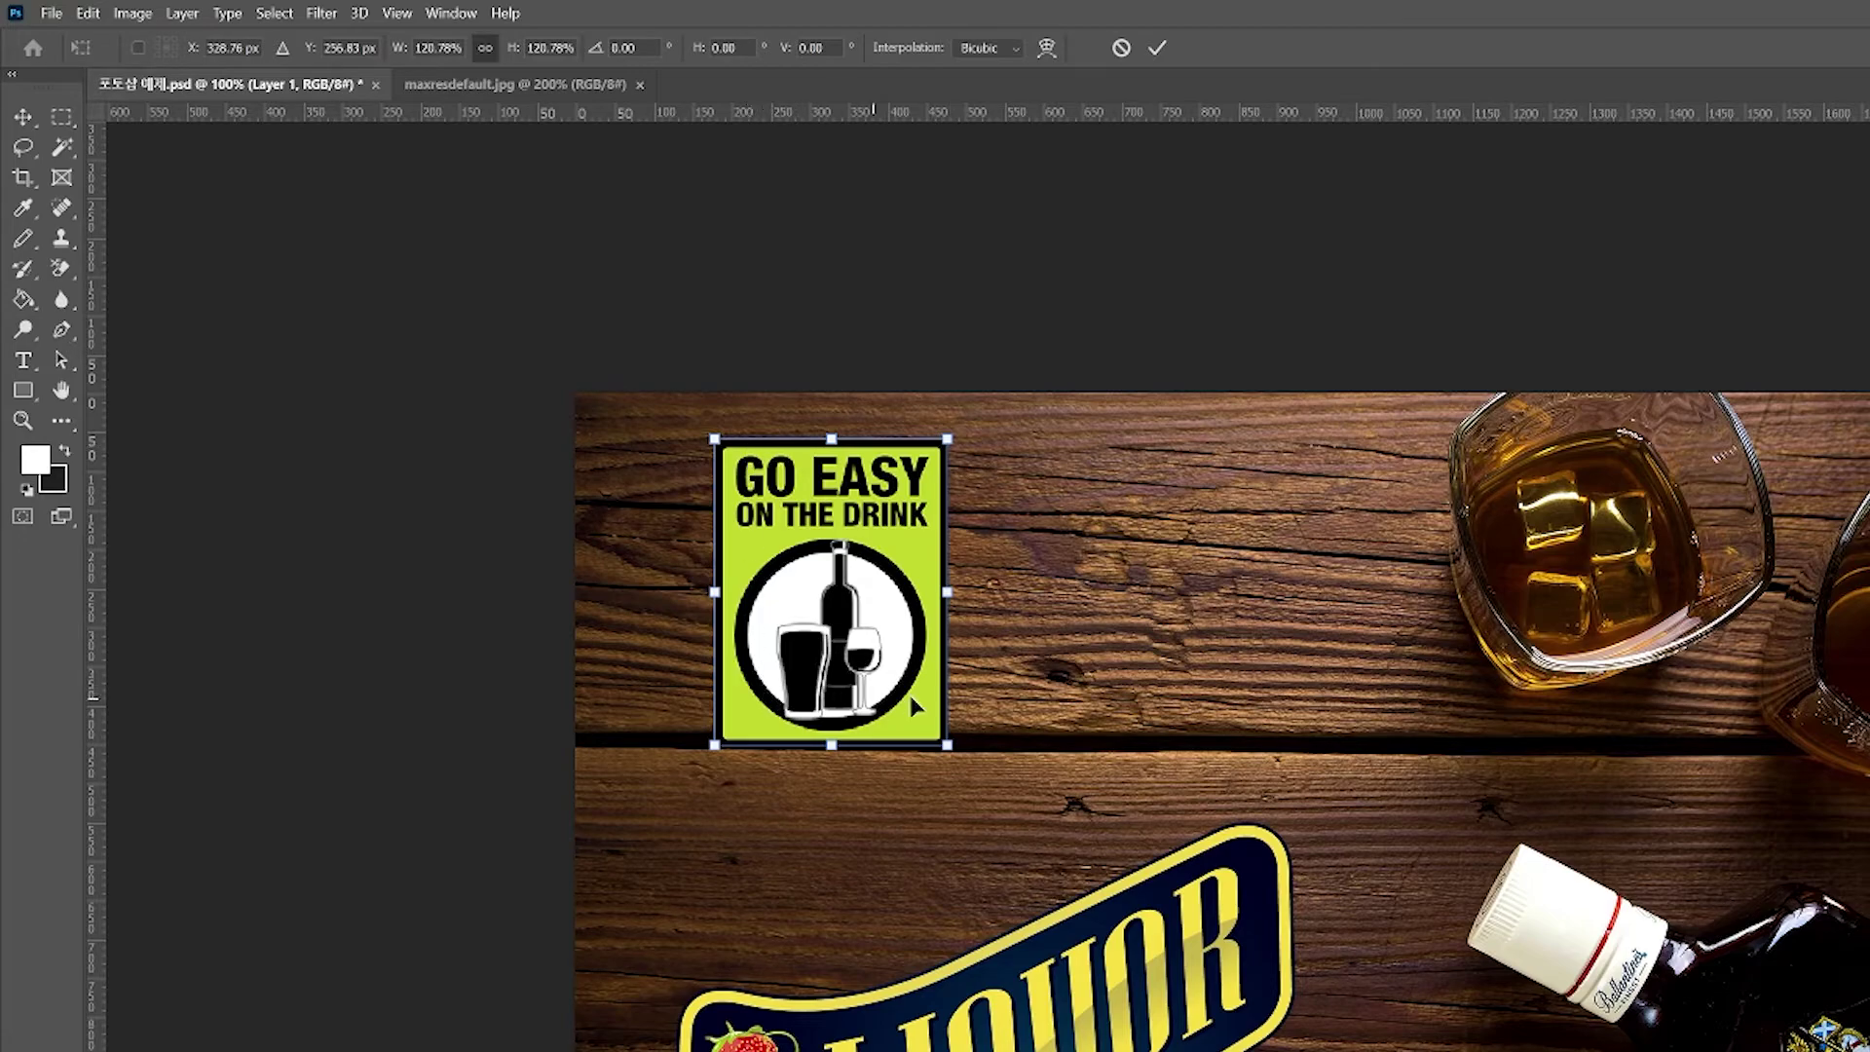
click(23, 117)
Turn off Show Transform Controls, and start Free Transform on the GO EASY sign from the Rectangular Marquee tool and leave it without changes
click(316, 49)
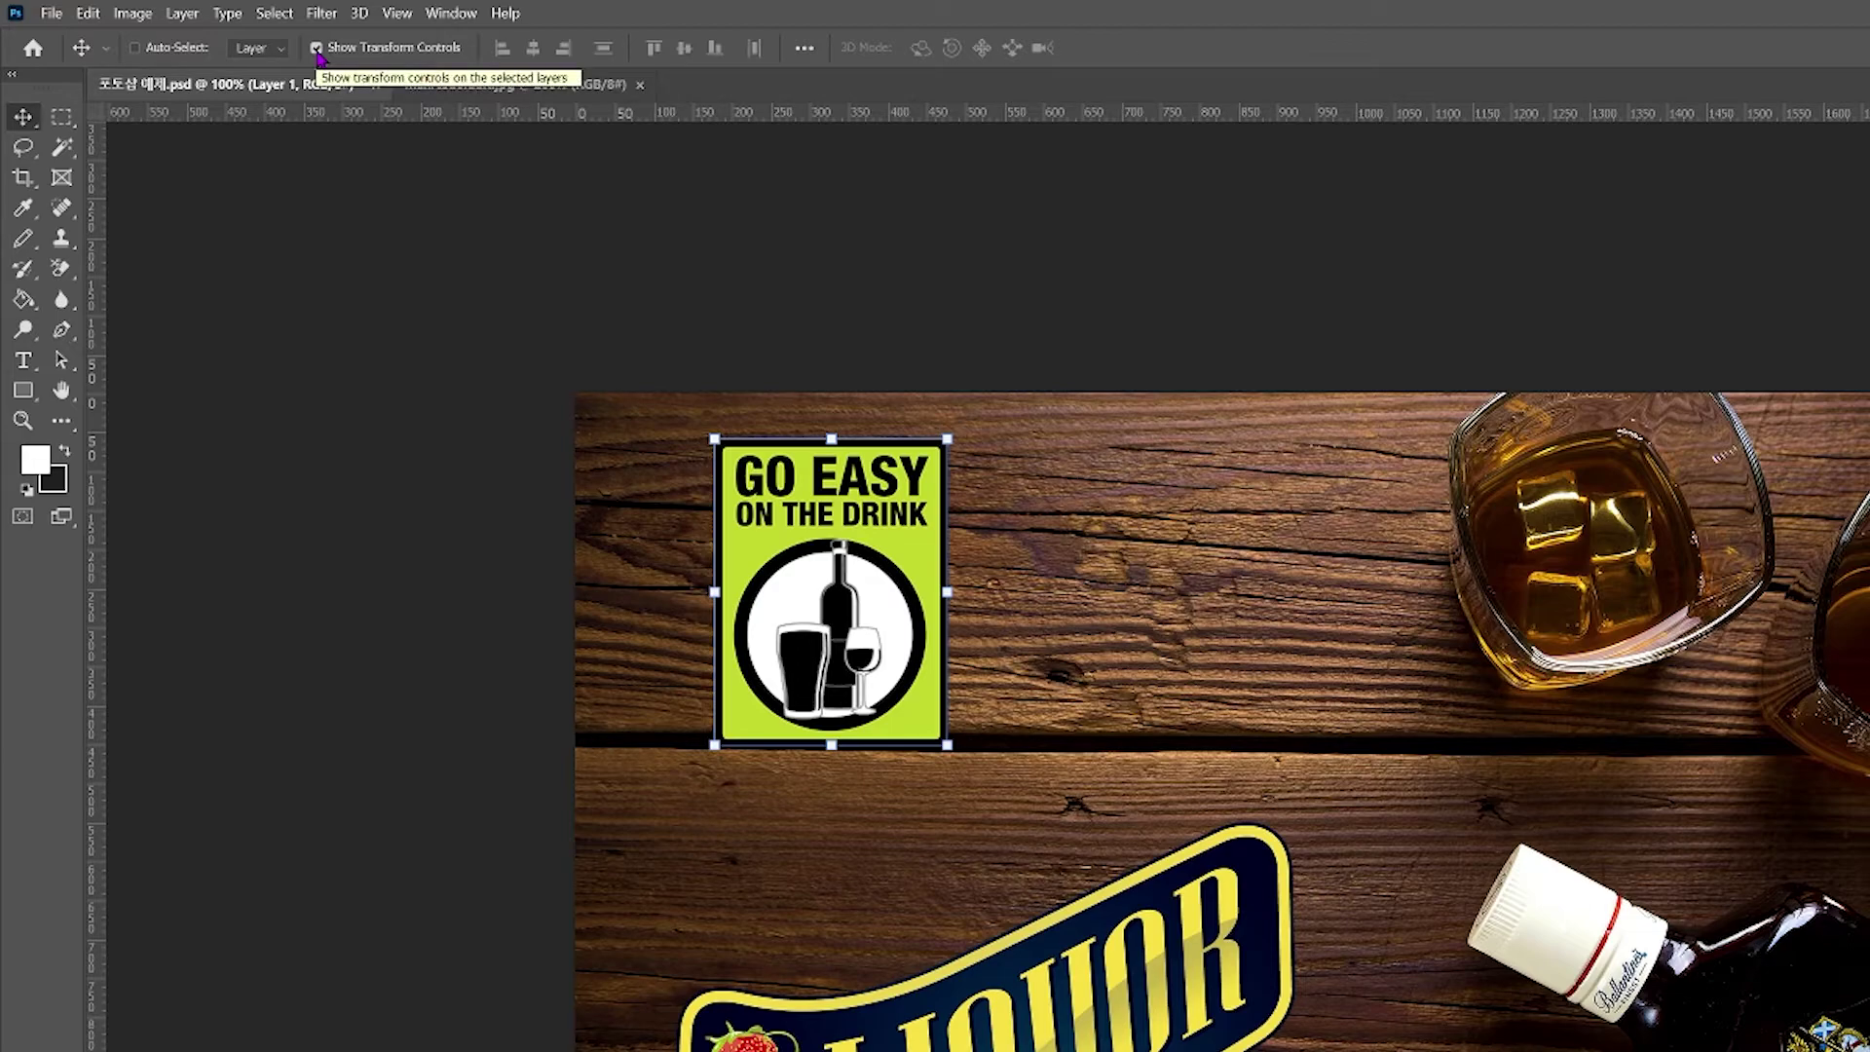
click(316, 49)
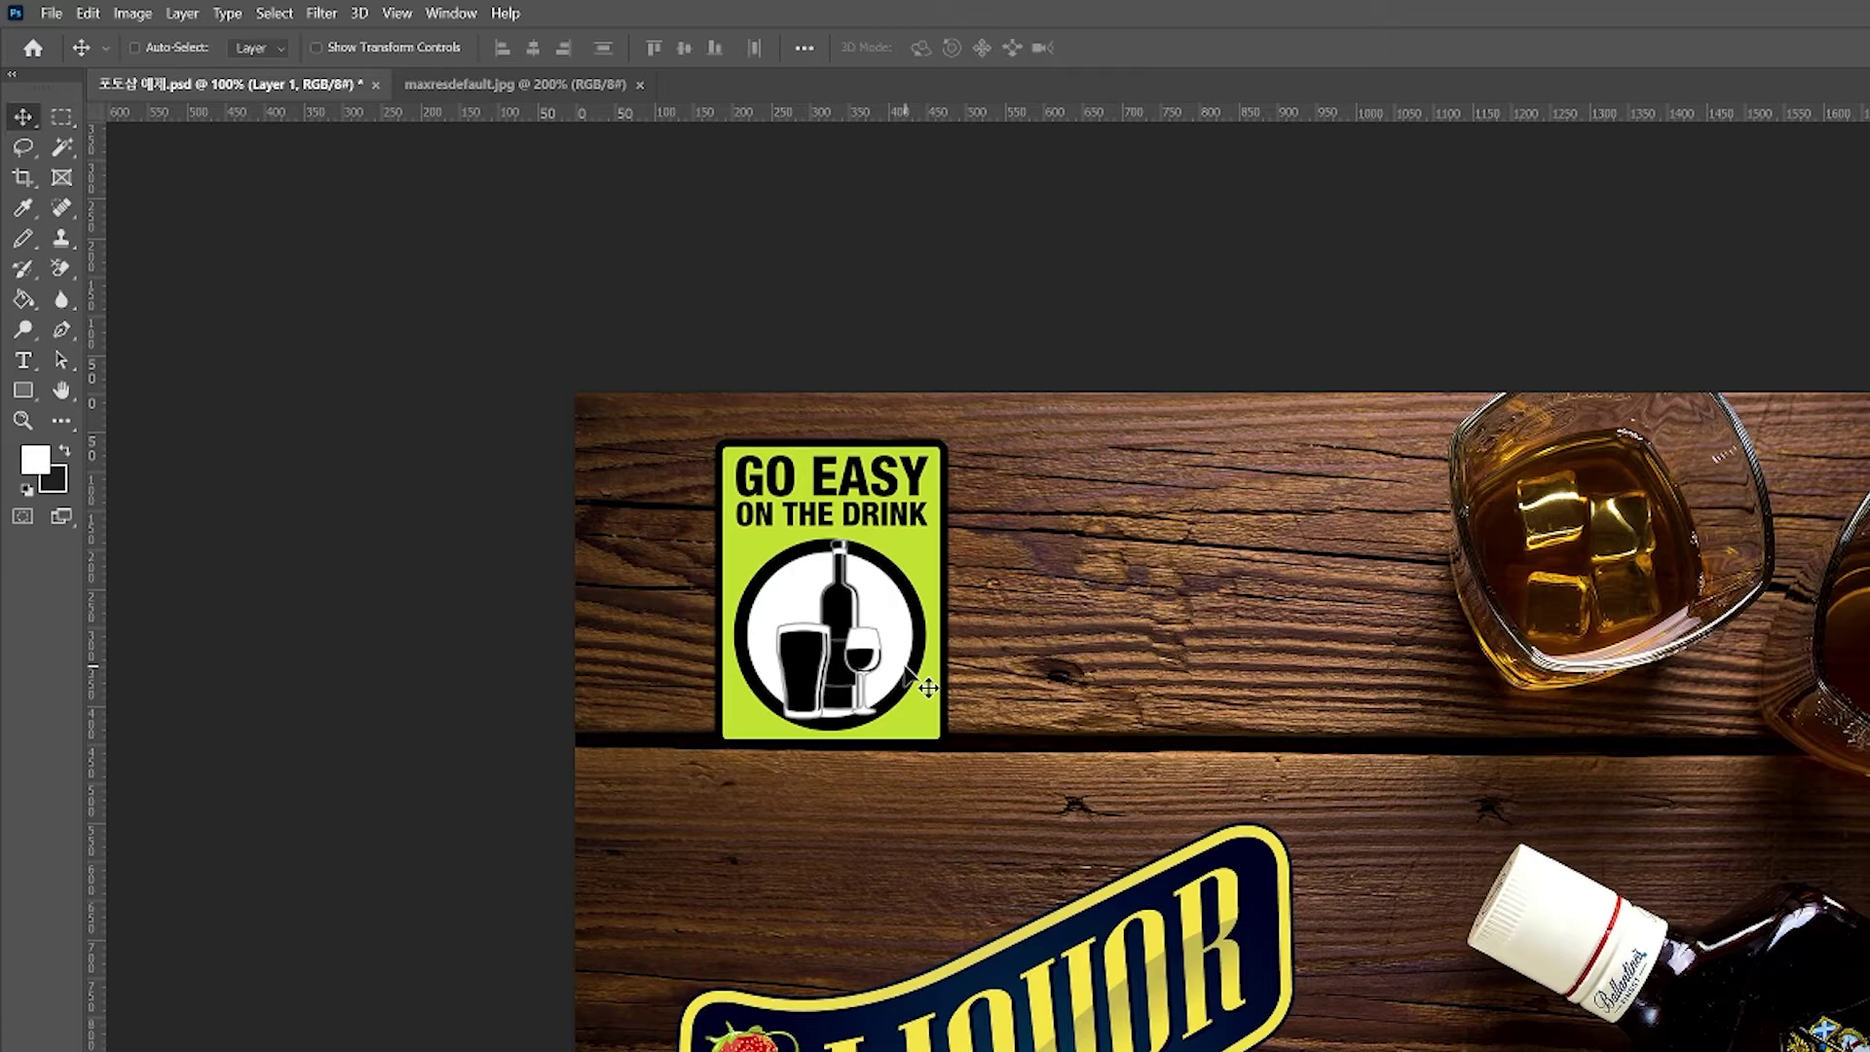
key(m)
right_click(889, 596)
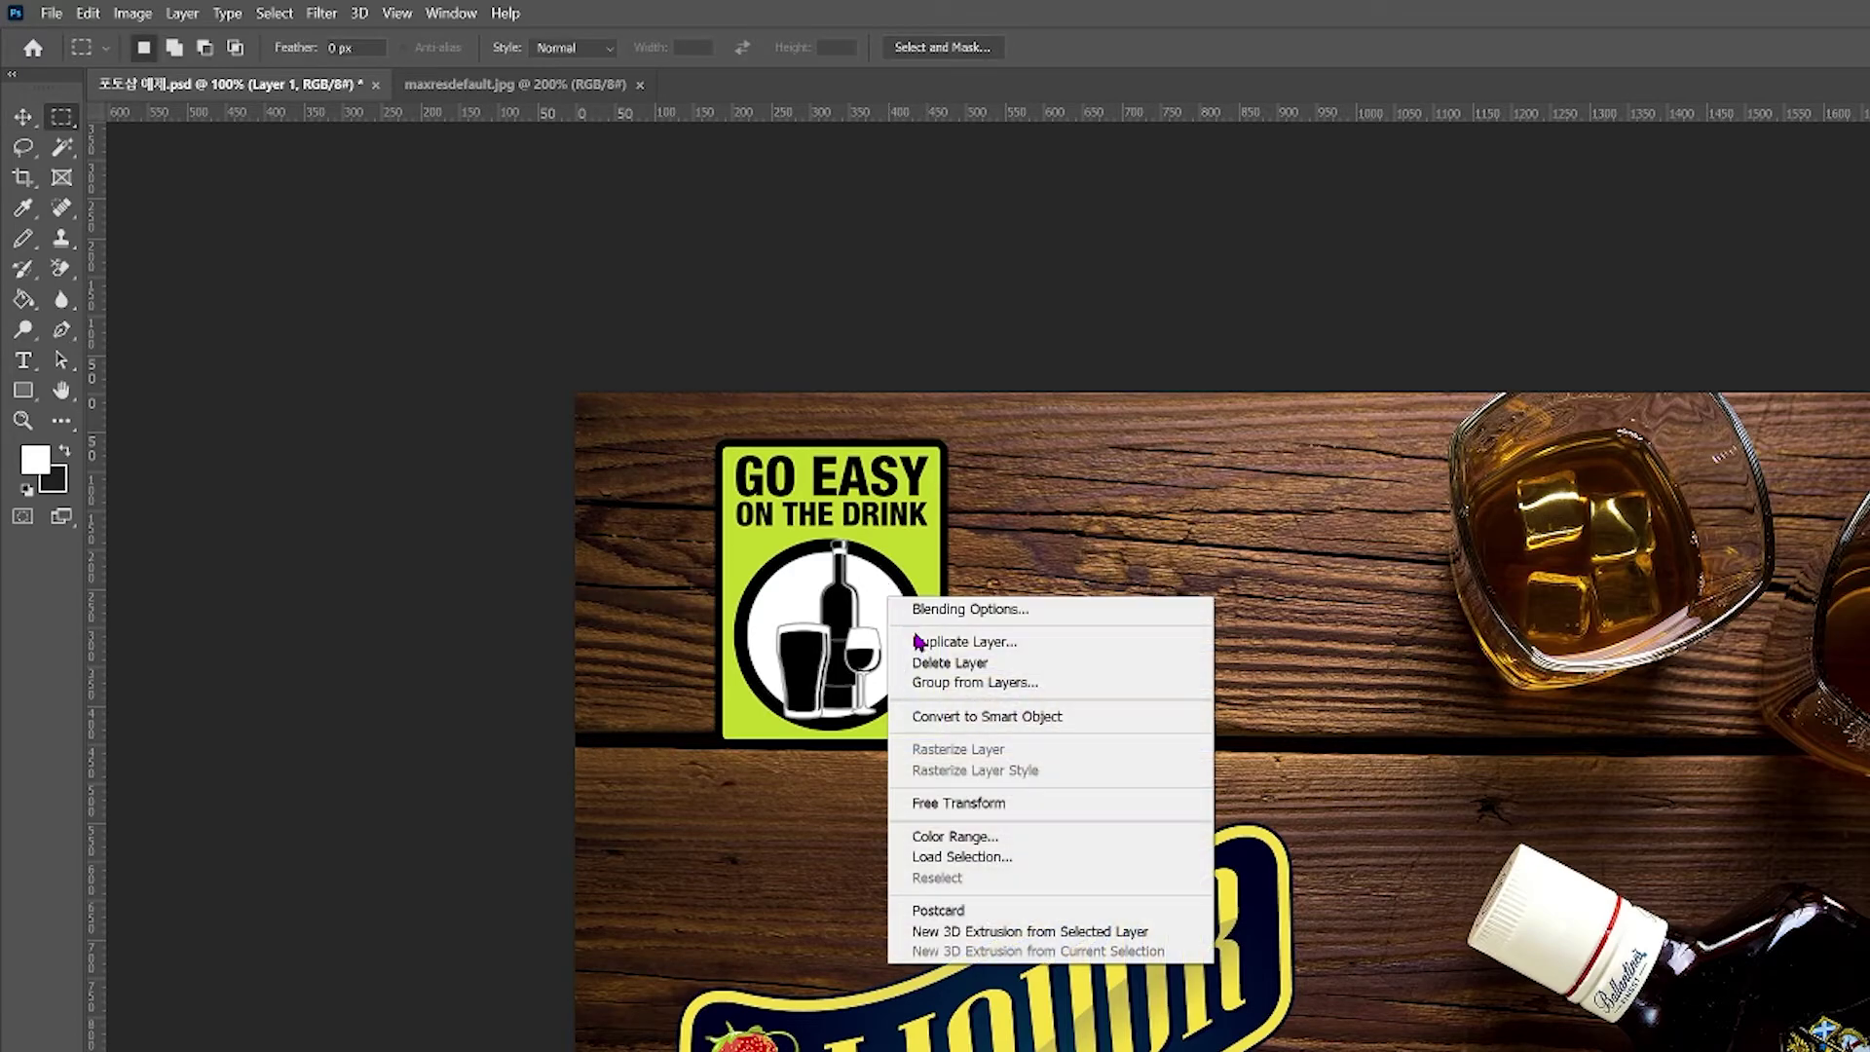
click(981, 805)
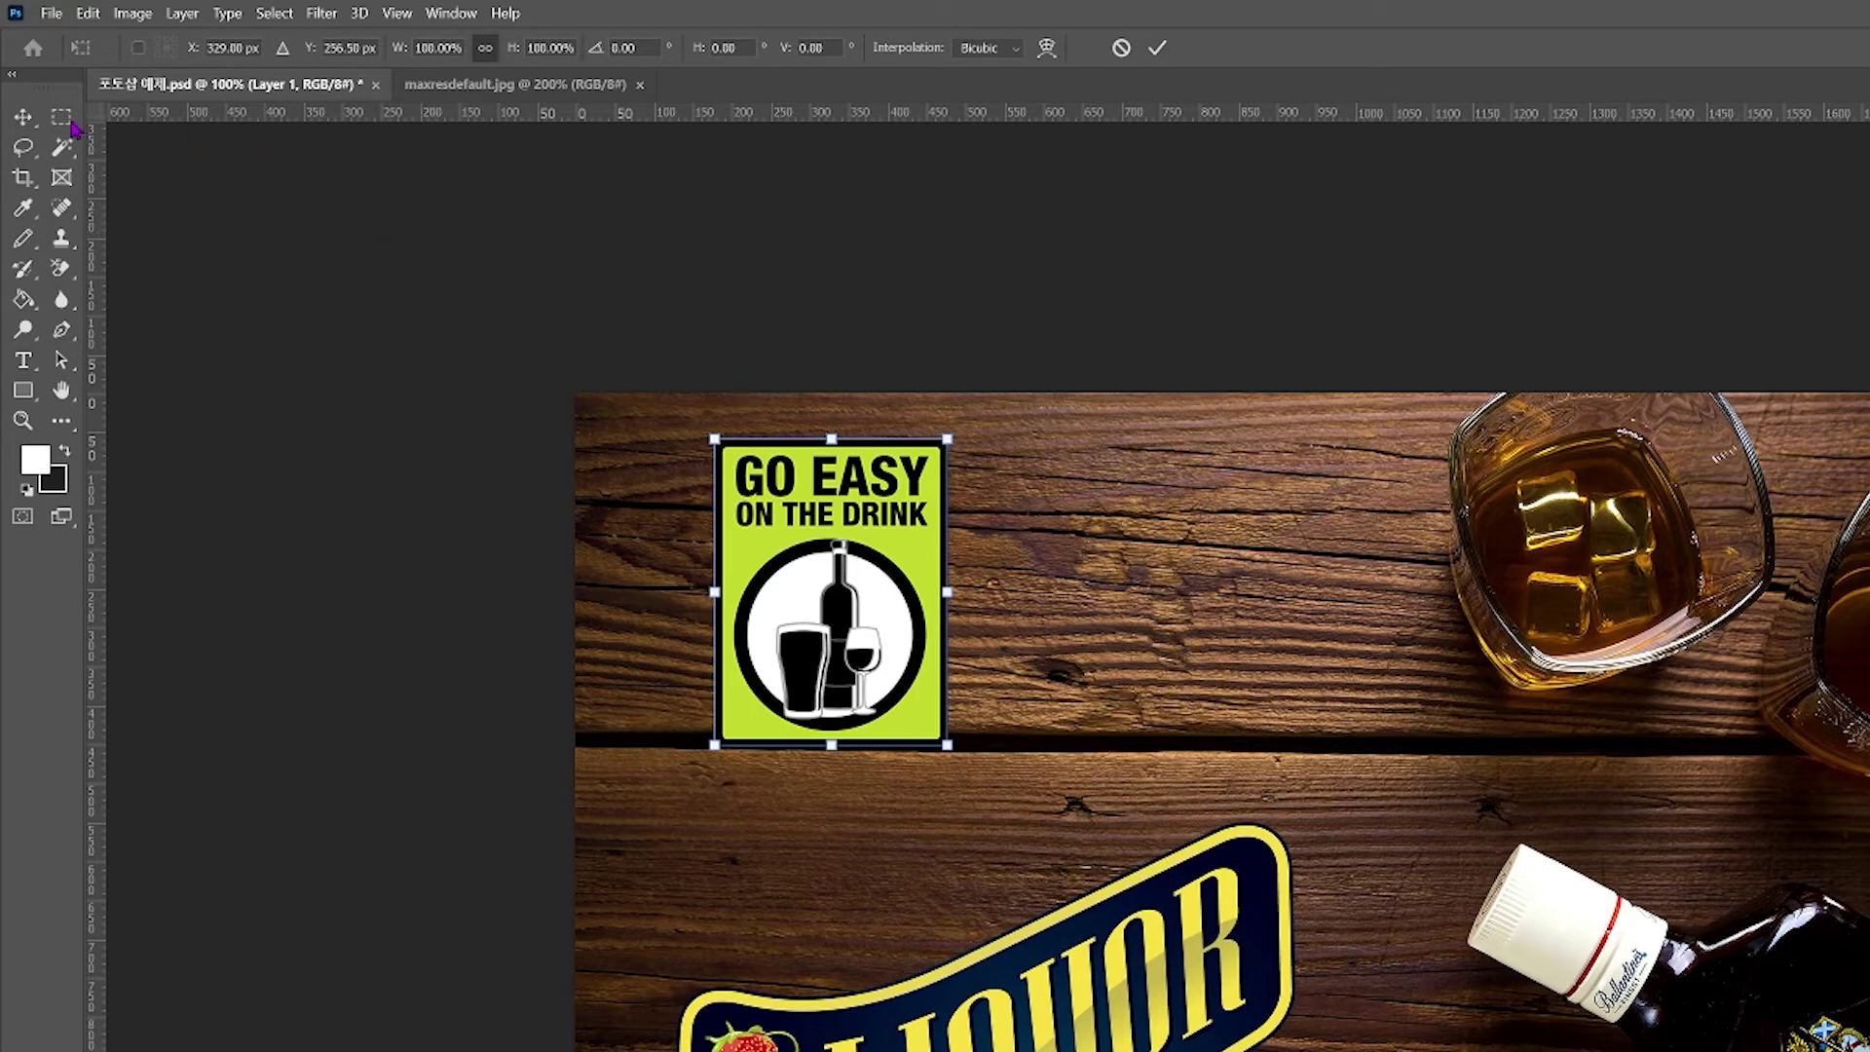
click(24, 116)
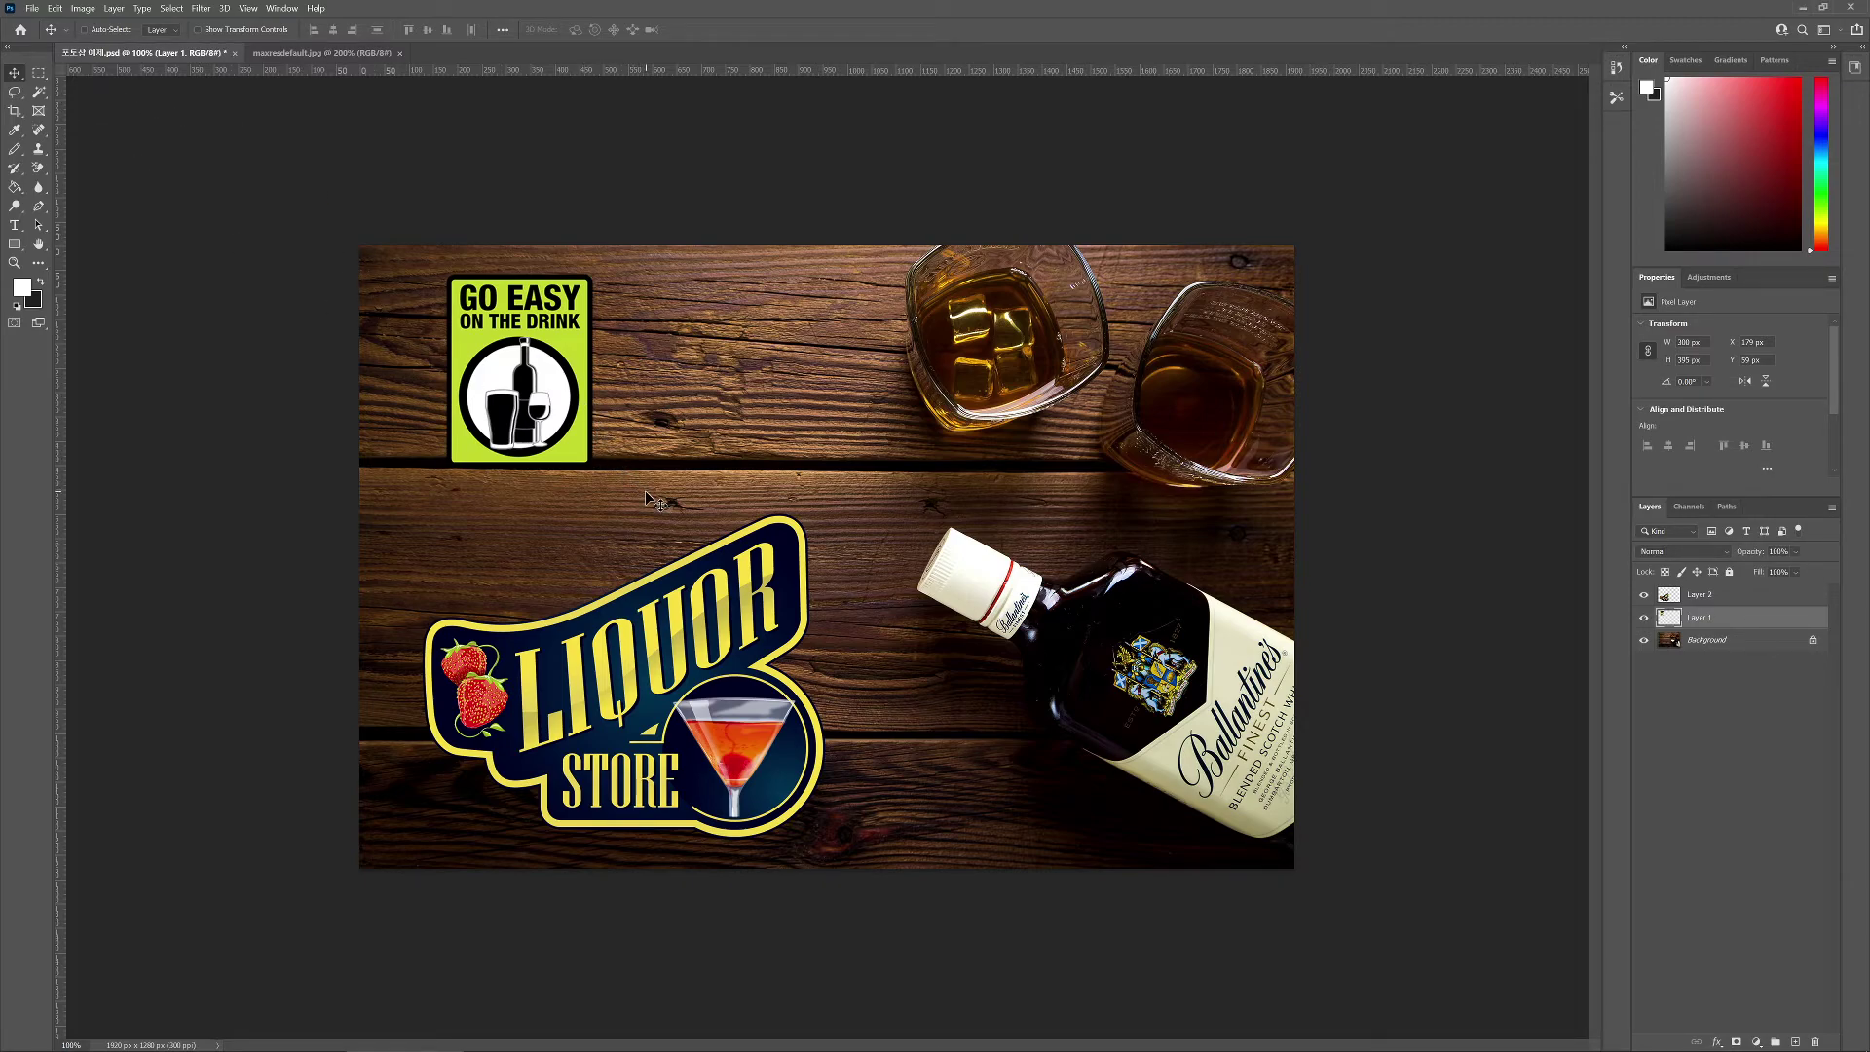
Move the GO EASY sign slightly down and right, and the LIQUOR STORE sign over the bottle, using temporary Auto-Select
drag(566, 337, 601, 359)
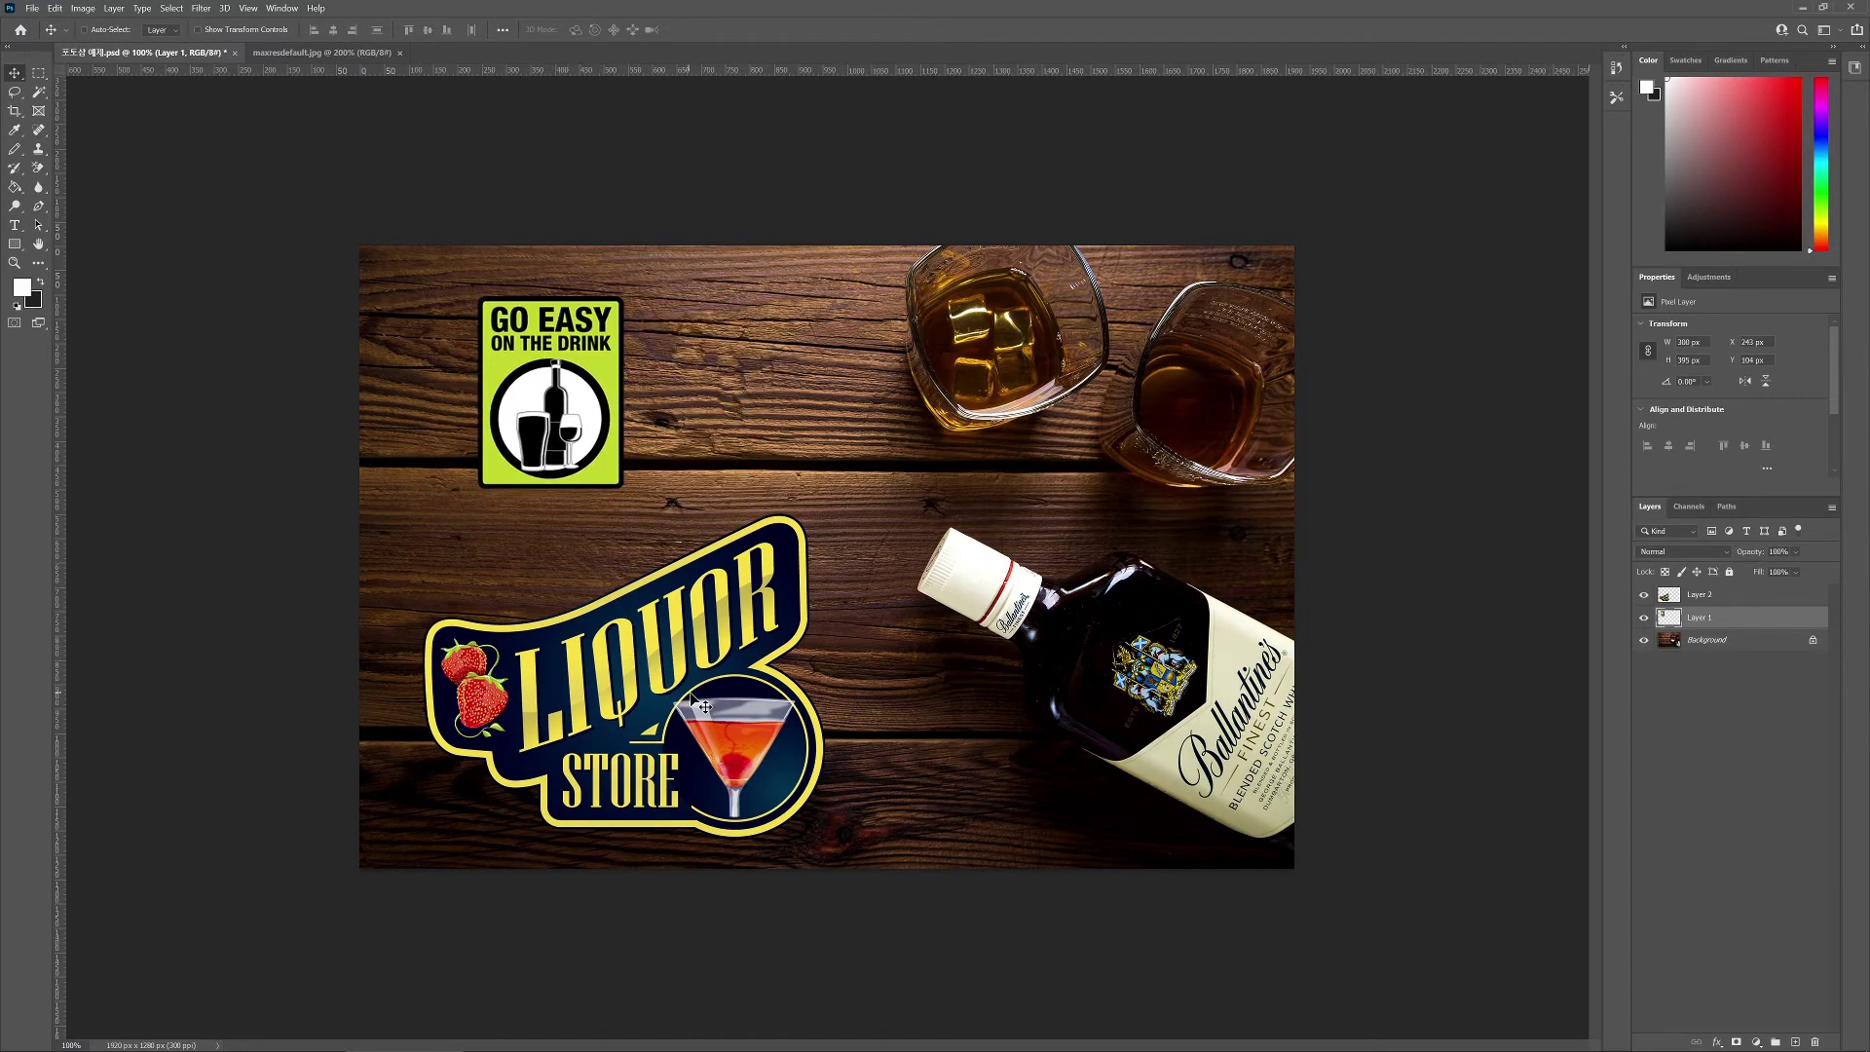
drag(705, 705, 1026, 553)
key(ctrl)
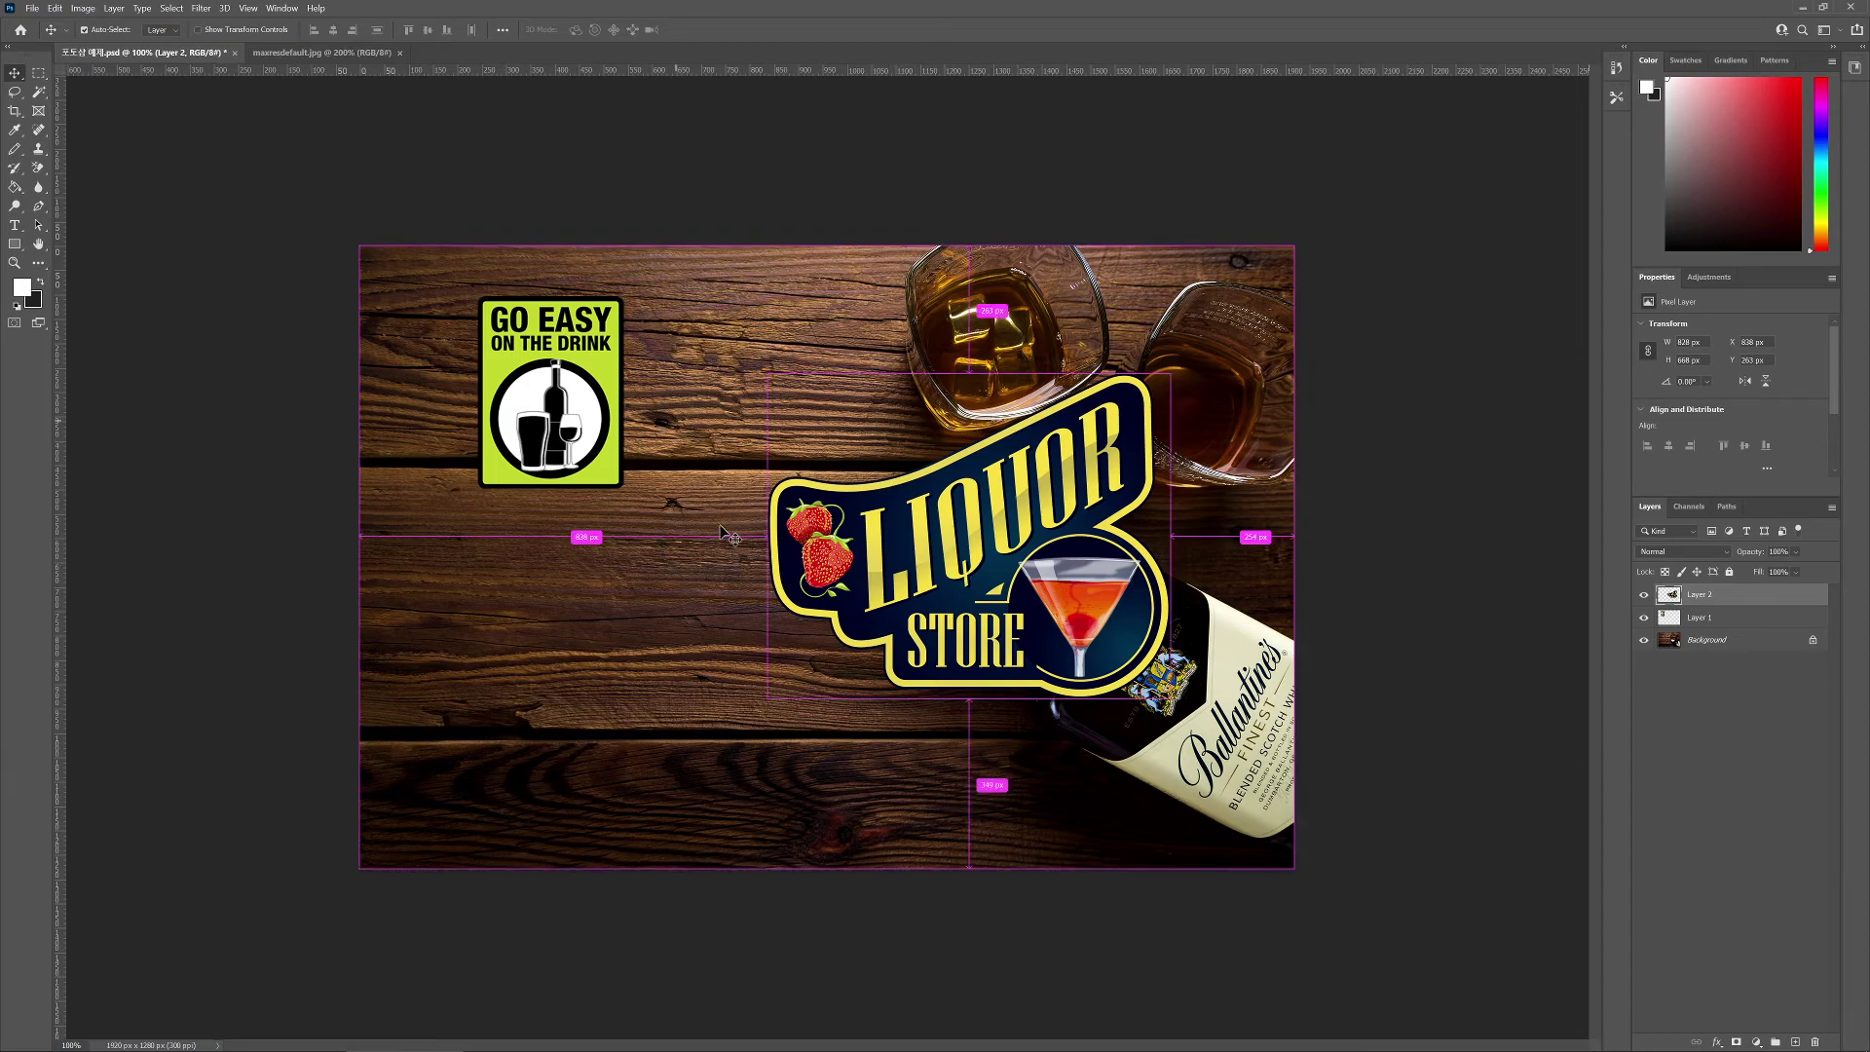